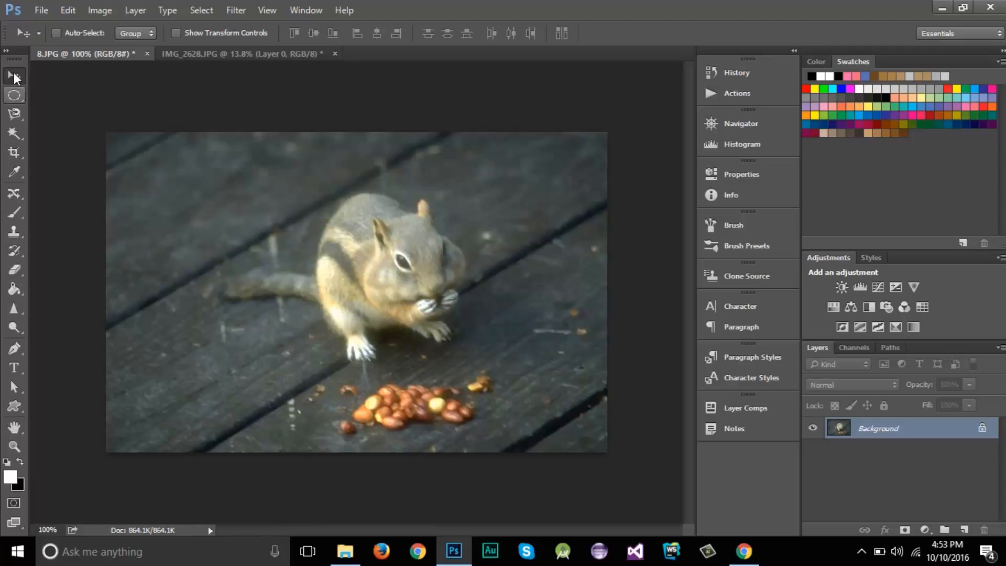
Activate the Sharpen tool and set its brush size to 71 px
{"action": "left_click", "coordinate": [20, 315]}
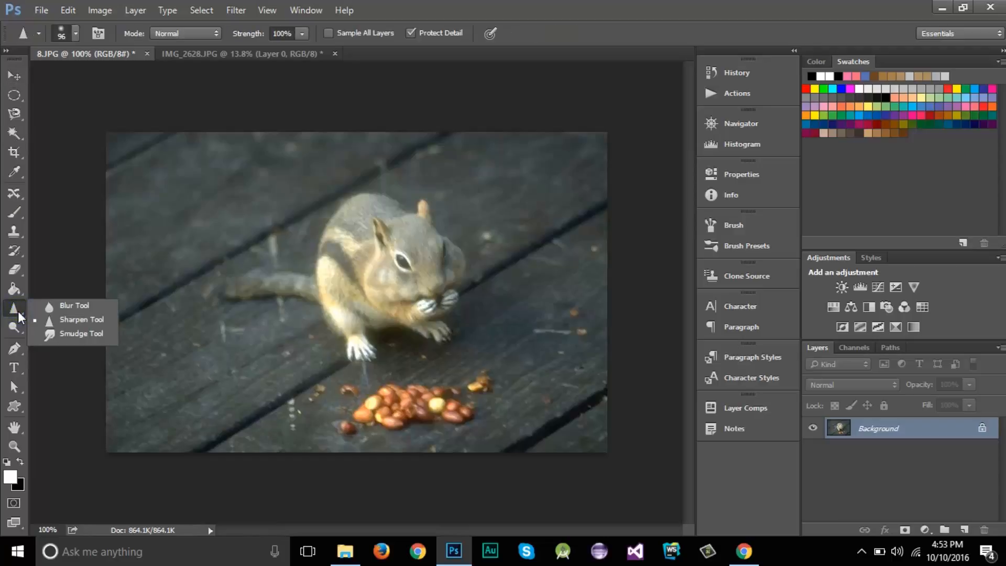
{"action": "left_click", "coordinate": [74, 322]}
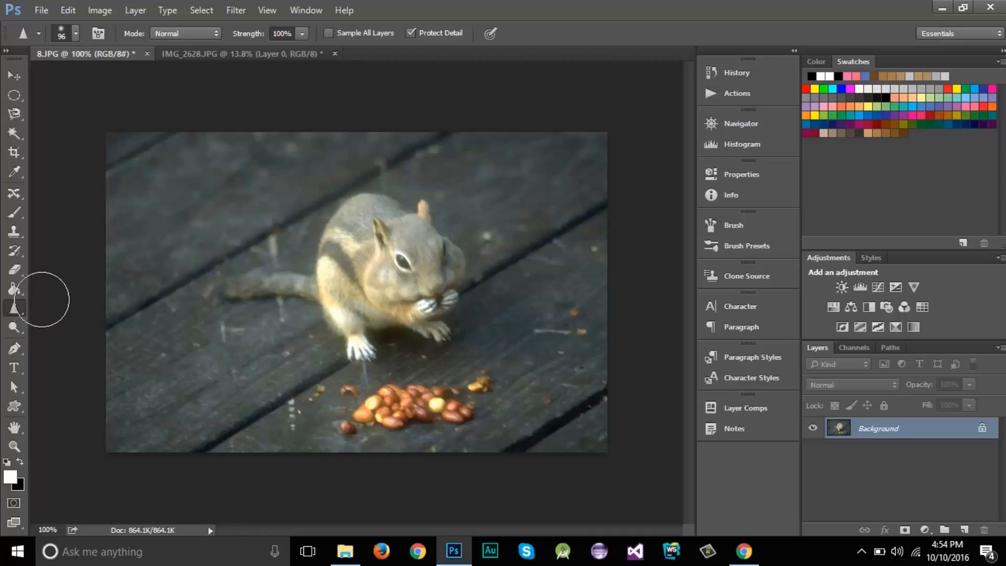
{"action": "left_click", "coordinate": [76, 34]}
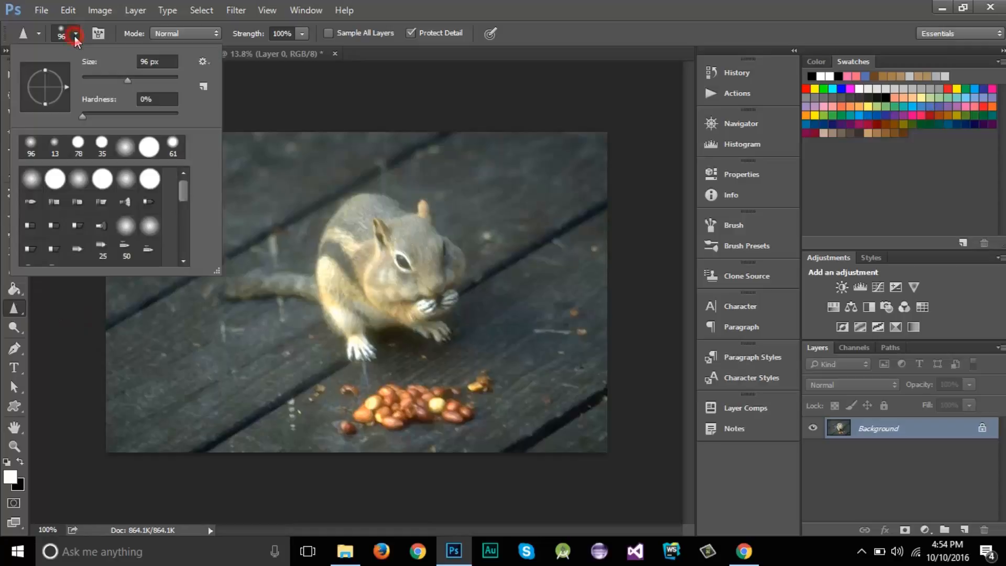
{"action": "mouse_move", "coordinate": [111, 76]}
{"action": "left_mouse_down"}
{"action": "mouse_move", "coordinate": [121, 80]}
{"action": "mouse_move", "coordinate": [103, 74]}
{"action": "mouse_move", "coordinate": [141, 77]}
{"action": "mouse_move", "coordinate": [116, 79]}
{"action": "left_mouse_up"}
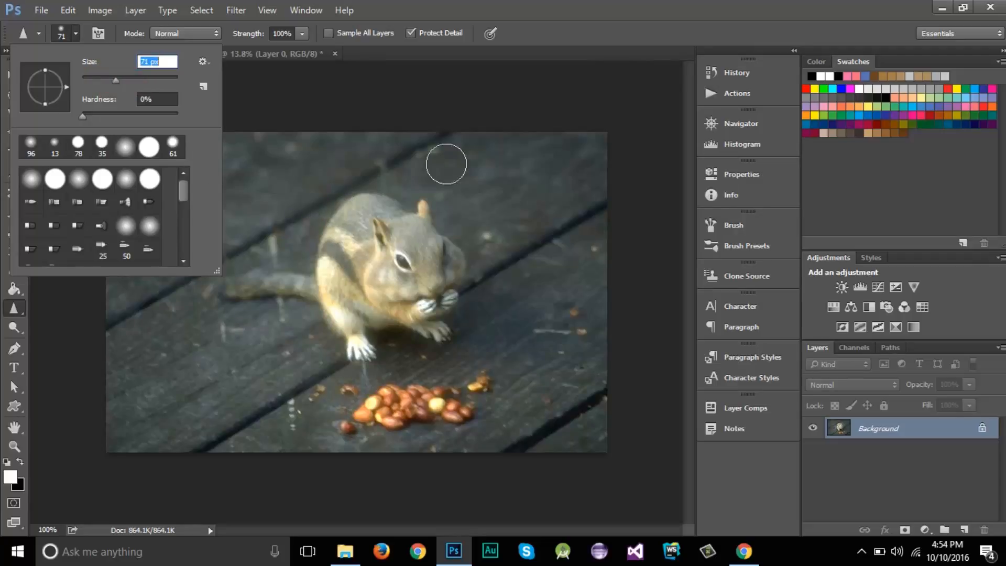
{"action": "key", "text": "Return"}
Sharpen the squirrel's eye and the fur beside it with a few dabs
{"action": "scroll", "coordinate": [399, 219], "scroll_direction": "up", "scroll_amount": 3}
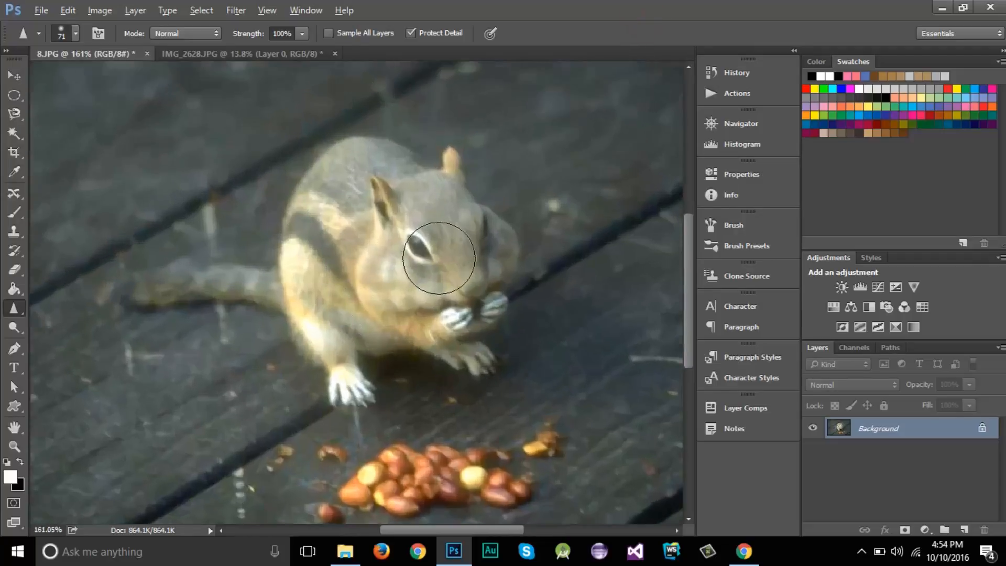
{"action": "left_click", "coordinate": [421, 241]}
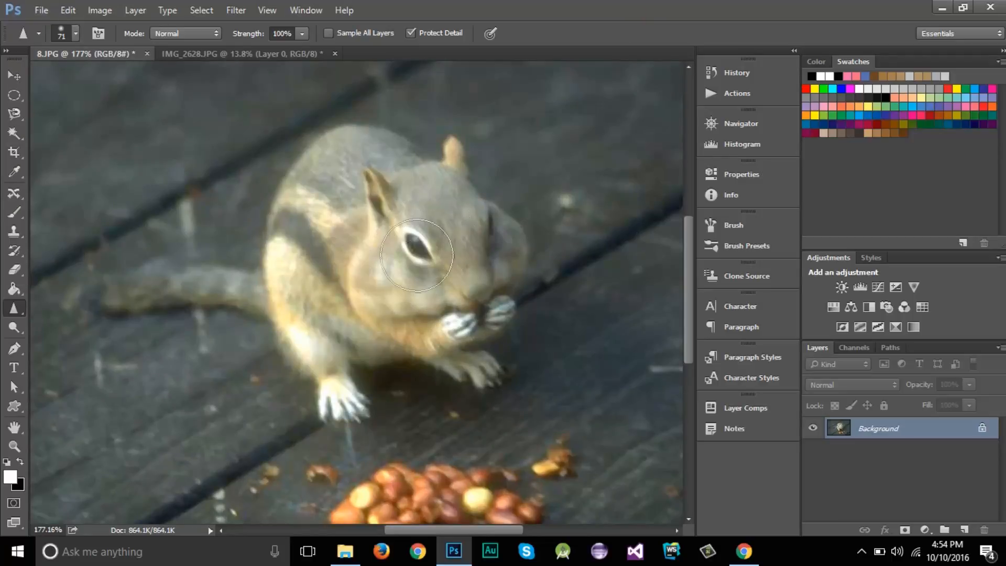
{"action": "left_click", "coordinate": [410, 245]}
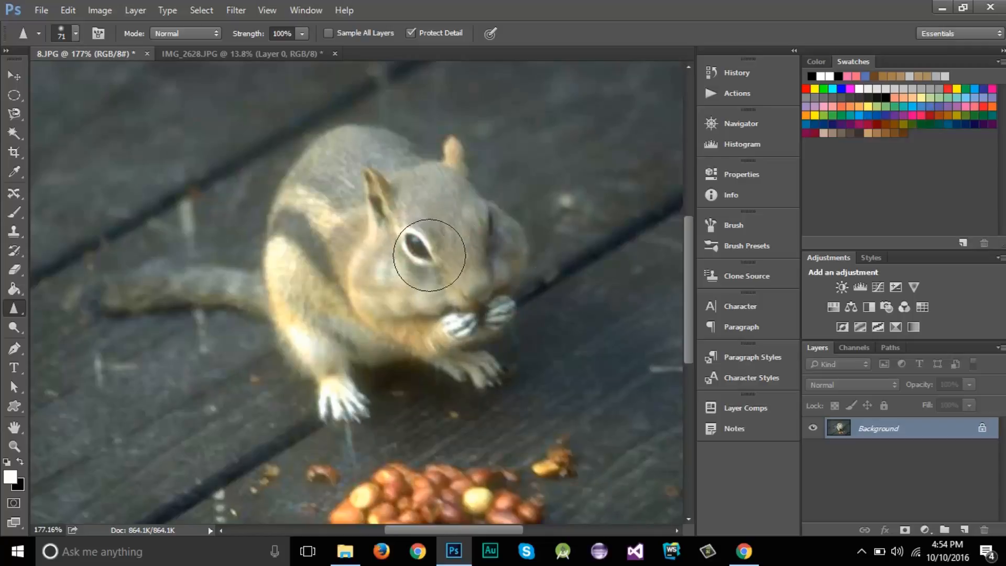
{"action": "left_click", "coordinate": [469, 245]}
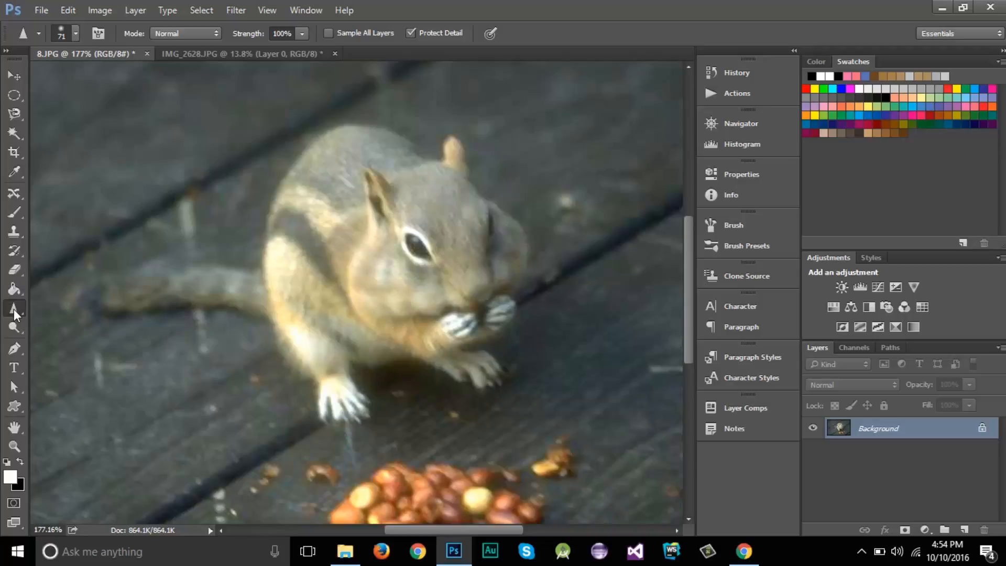
Try heavy Sharpen strokes over the squirrel's eye and forehead, and undo them
{"action": "mouse_move", "coordinate": [397, 213]}
{"action": "left_mouse_down"}
{"action": "mouse_move", "coordinate": [440, 277]}
{"action": "mouse_move", "coordinate": [399, 215]}
{"action": "mouse_move", "coordinate": [448, 281]}
{"action": "mouse_move", "coordinate": [388, 214]}
{"action": "mouse_move", "coordinate": [478, 304]}
{"action": "mouse_move", "coordinate": [394, 202]}
{"action": "mouse_move", "coordinate": [445, 274]}
{"action": "mouse_move", "coordinate": [381, 202]}
{"action": "mouse_move", "coordinate": [463, 292]}
{"action": "mouse_move", "coordinate": [409, 214]}
{"action": "mouse_move", "coordinate": [433, 254]}
{"action": "mouse_move", "coordinate": [476, 225]}
{"action": "mouse_move", "coordinate": [500, 262]}
{"action": "mouse_move", "coordinate": [395, 198]}
{"action": "mouse_move", "coordinate": [444, 274]}
{"action": "mouse_move", "coordinate": [389, 209]}
{"action": "mouse_move", "coordinate": [433, 261]}
{"action": "mouse_move", "coordinate": [460, 262]}
{"action": "mouse_move", "coordinate": [382, 200]}
{"action": "mouse_move", "coordinate": [445, 297]}
{"action": "mouse_move", "coordinate": [407, 224]}
{"action": "mouse_move", "coordinate": [449, 282]}
{"action": "mouse_move", "coordinate": [473, 251]}
{"action": "left_mouse_up"}
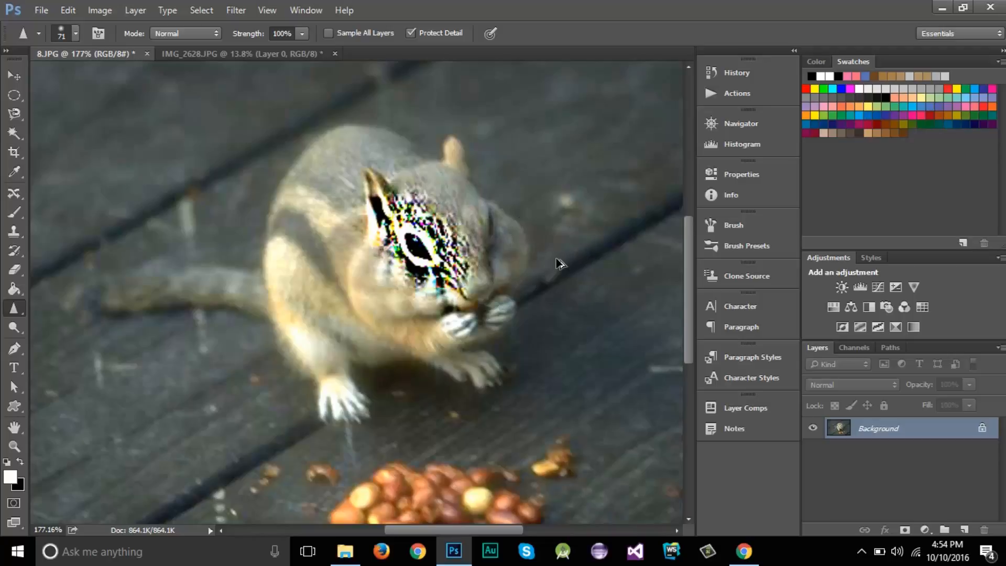
{"action": "key", "text": "ctrl+z"}
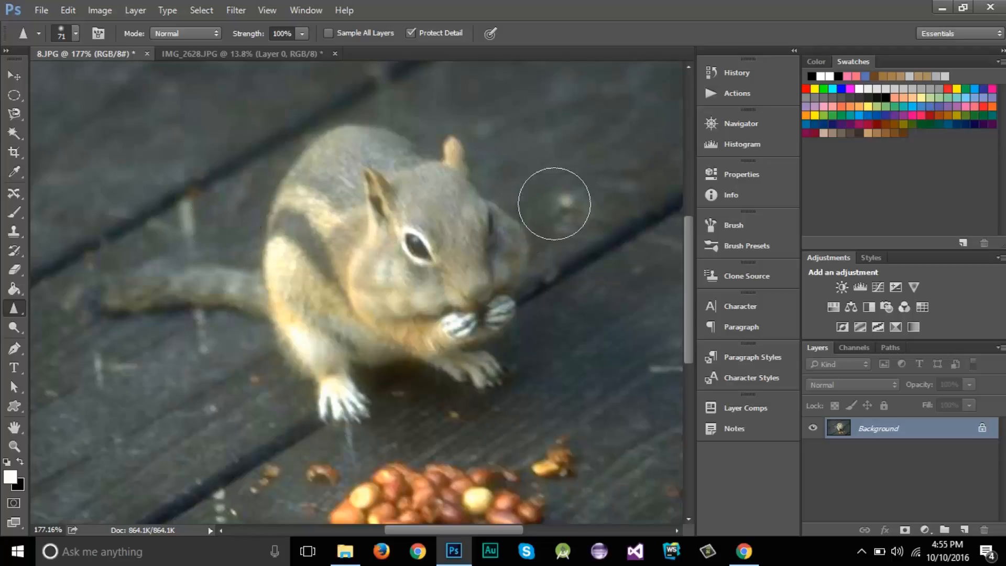
{"action": "left_click", "coordinate": [25, 306]}
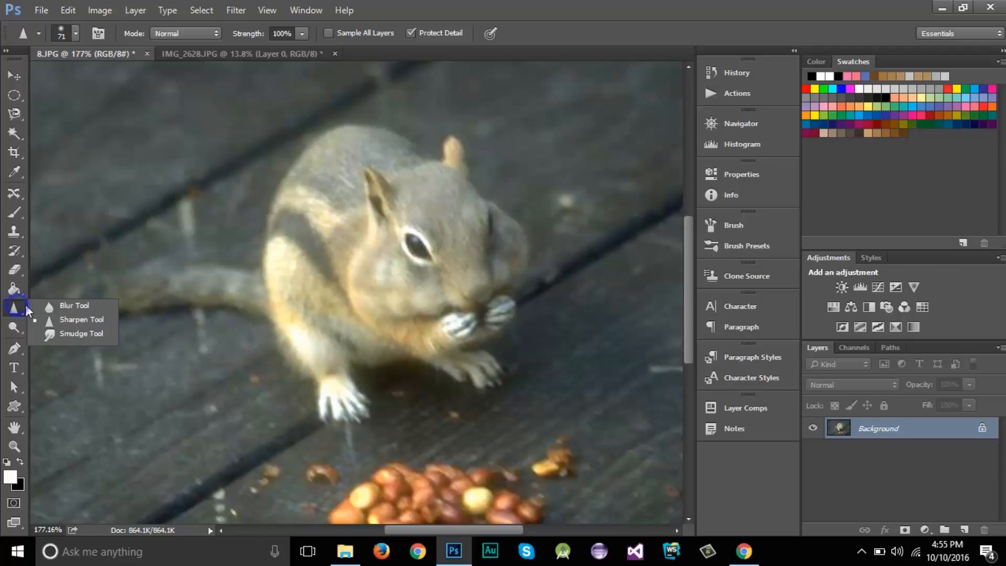
{"action": "left_click", "coordinate": [99, 319]}
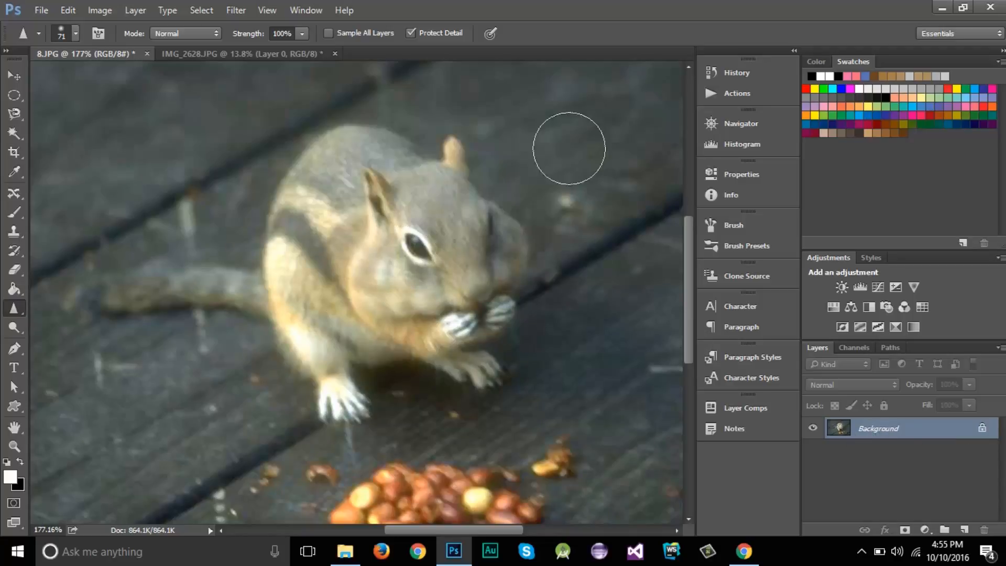
{"action": "left_click", "coordinate": [211, 12]}
{"action": "mouse_move", "coordinate": [227, 20]}
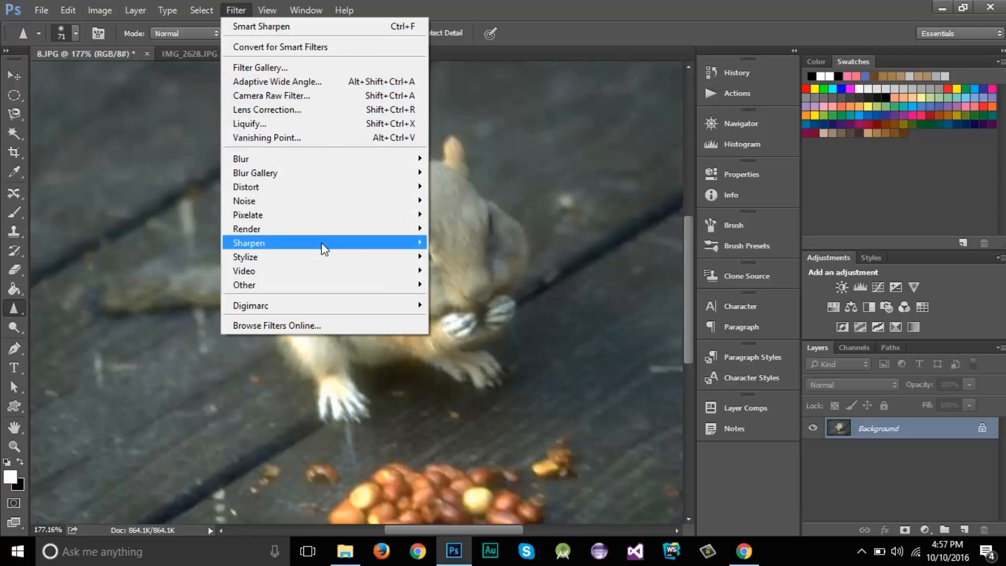
{"action": "mouse_move", "coordinate": [385, 244]}
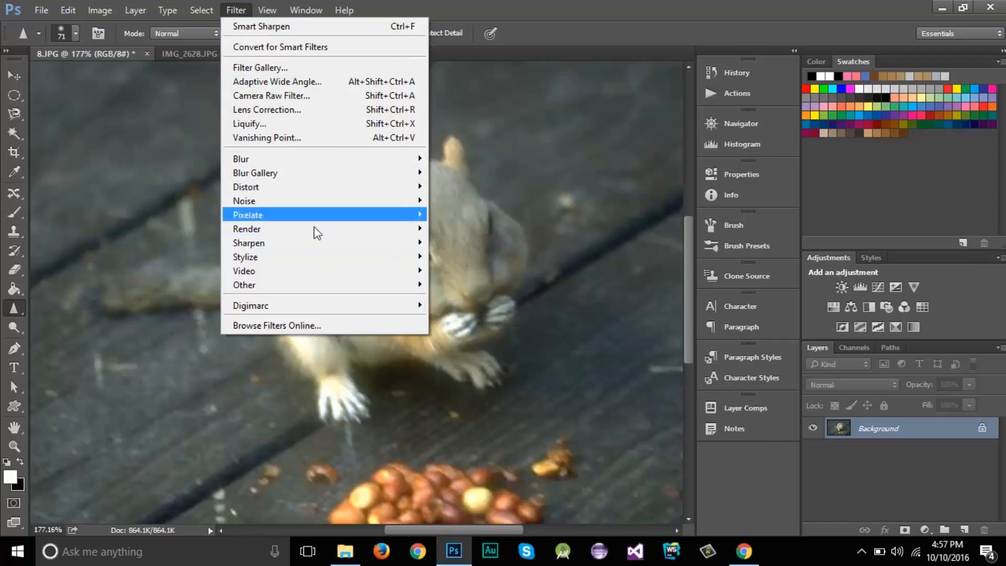
Convert the Background layer to a smart object
{"action": "left_click", "coordinate": [874, 482]}
{"action": "right_click", "coordinate": [892, 429]}
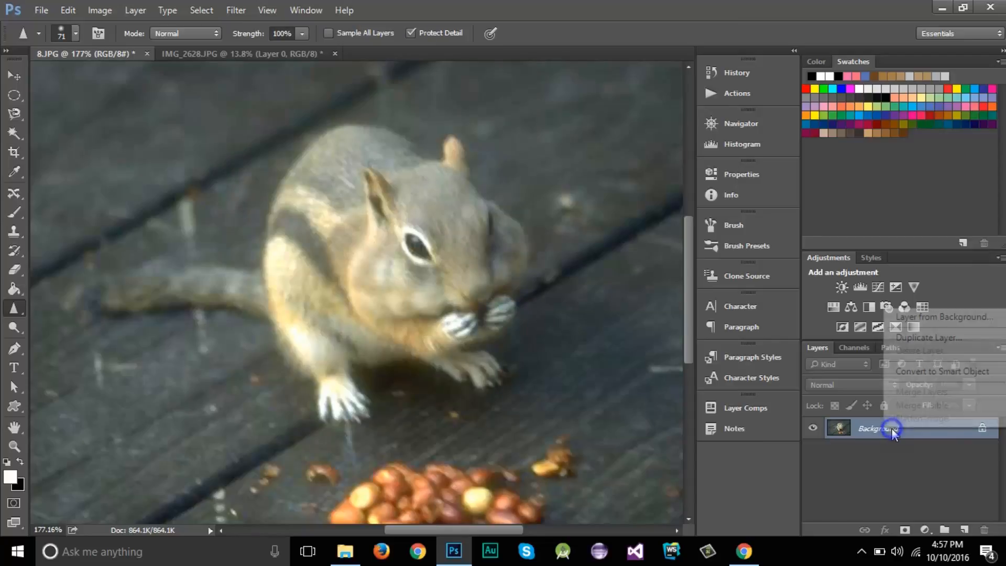
{"action": "left_click", "coordinate": [930, 371]}
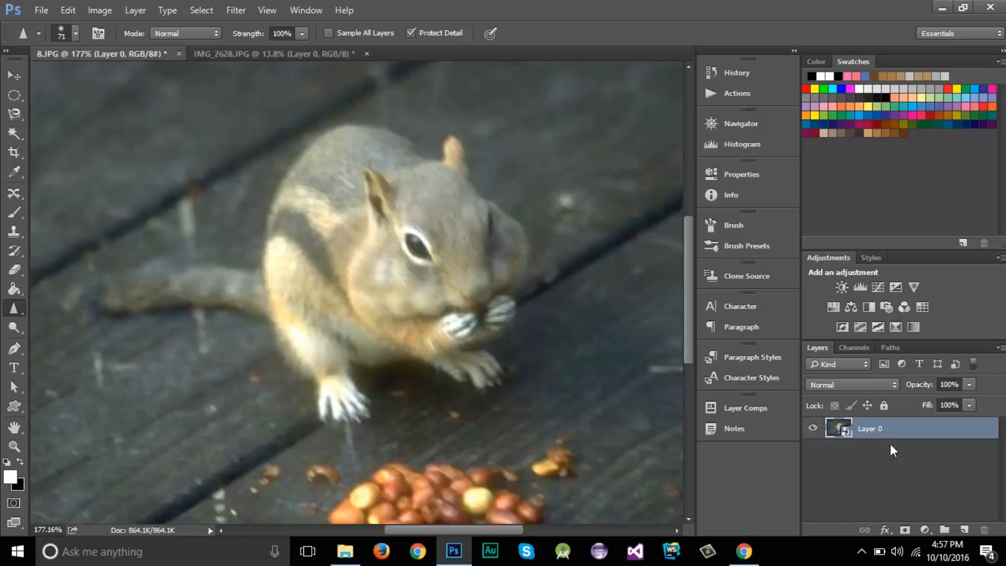
Start the Smart Sharpen filter on the smart object, enlarge its preview to 200%, and set the amount to 100%
{"action": "left_click", "coordinate": [236, 10]}
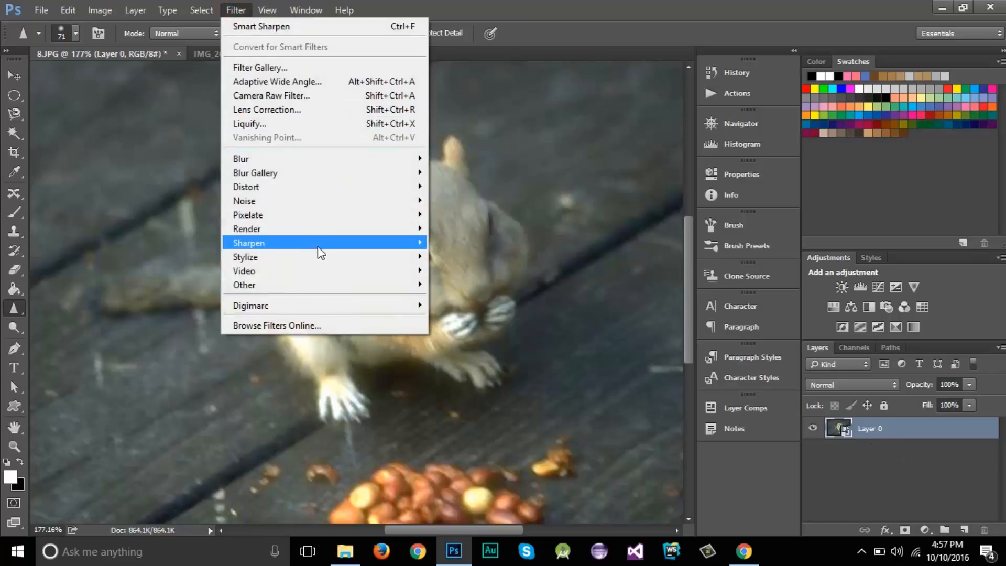
{"action": "mouse_move", "coordinate": [321, 253]}
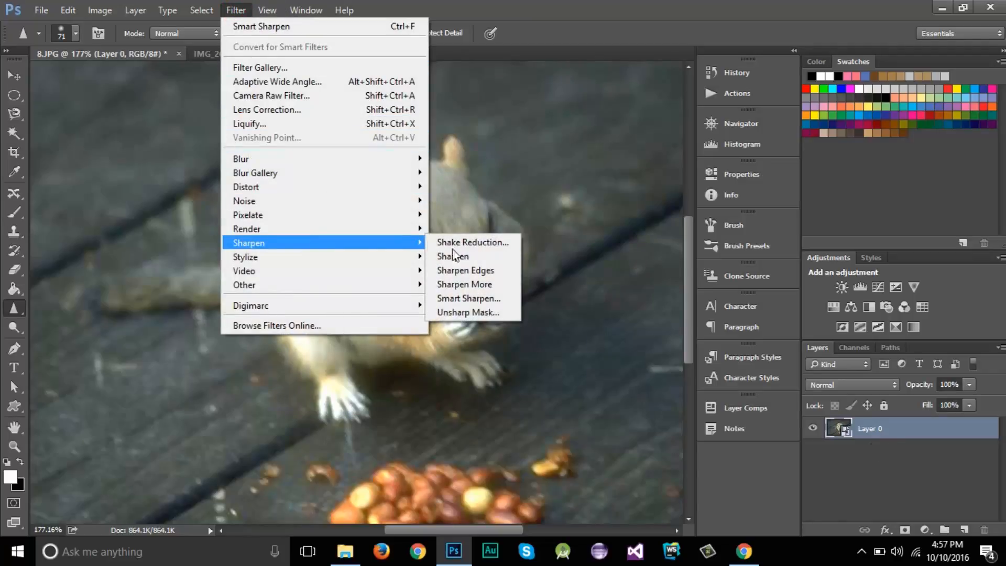
{"action": "left_click", "coordinate": [474, 299]}
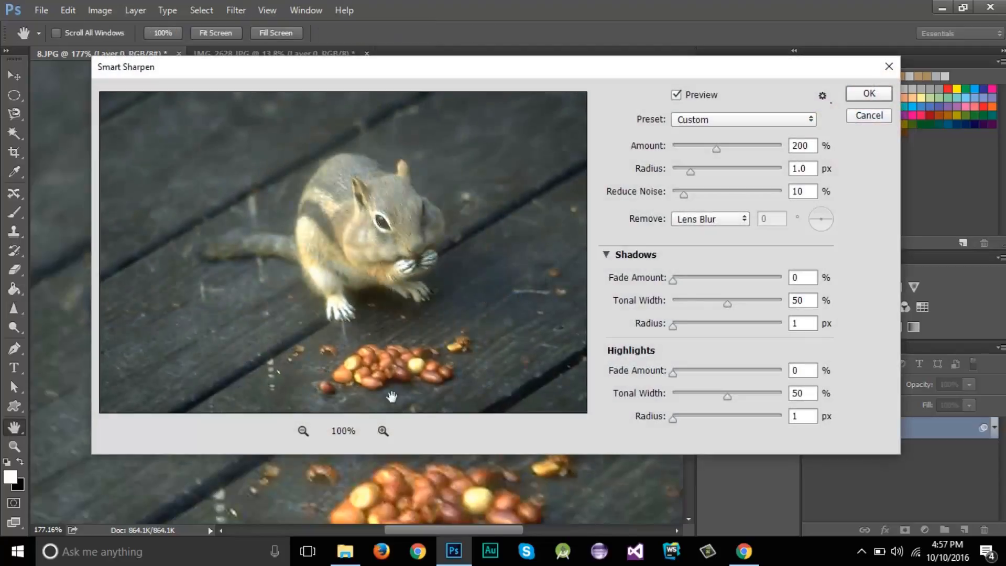
{"action": "left_click", "coordinate": [384, 430]}
{"action": "left_click", "coordinate": [383, 431]}
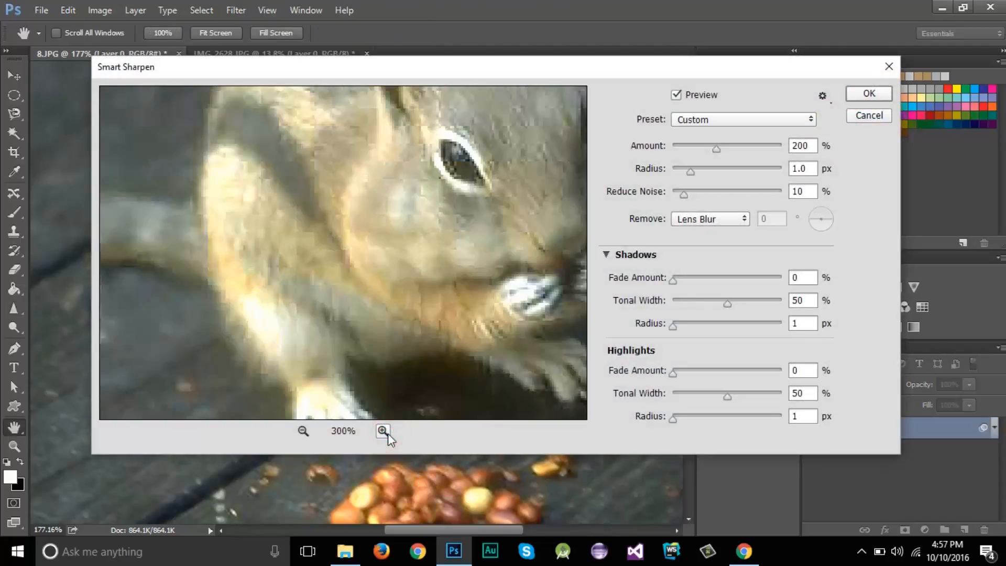
{"action": "left_click", "coordinate": [309, 431]}
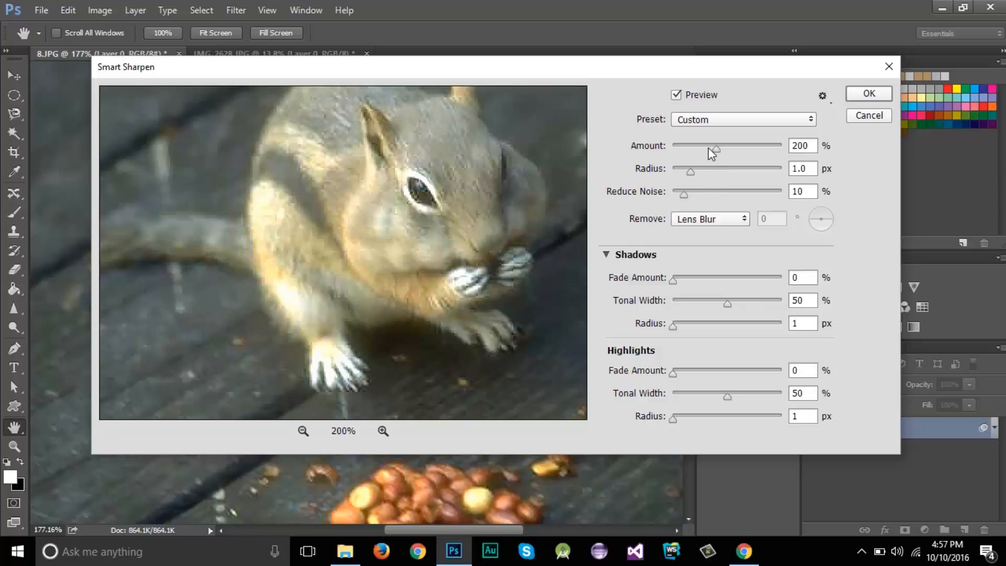
{"action": "mouse_move", "coordinate": [709, 148]}
{"action": "left_mouse_down"}
{"action": "mouse_move", "coordinate": [676, 148]}
{"action": "mouse_move", "coordinate": [694, 150]}
{"action": "left_mouse_up"}
{"action": "type", "text": "100"}
Set the Smart Sharpen radius to 4.4 px and Reduce Noise to 84%
{"action": "left_click_drag", "start_coordinate": [692, 174], "coordinate": [710, 172]}
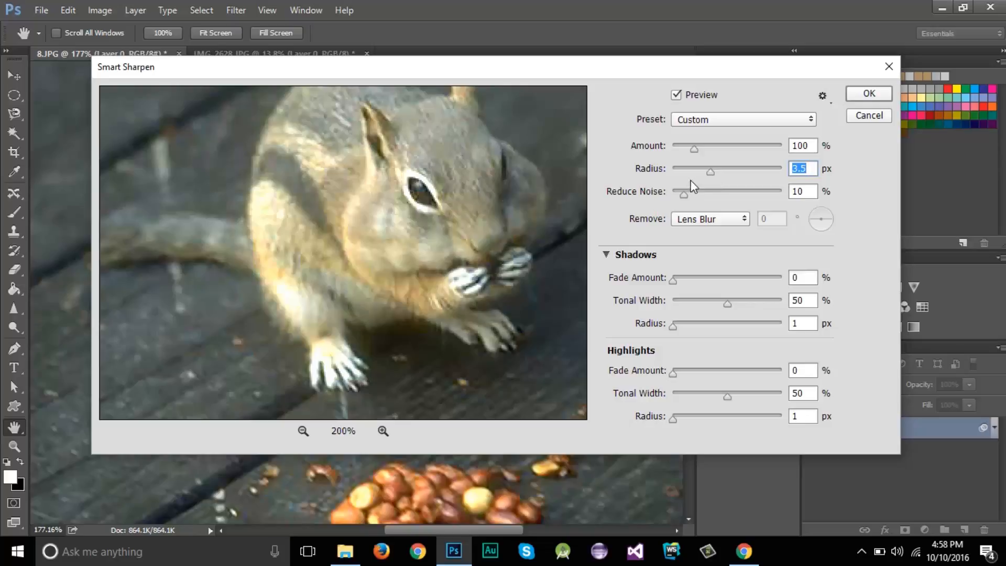
{"action": "mouse_move", "coordinate": [713, 170]}
{"action": "left_mouse_down"}
{"action": "mouse_move", "coordinate": [725, 175]}
{"action": "mouse_move", "coordinate": [713, 174]}
{"action": "left_mouse_up"}
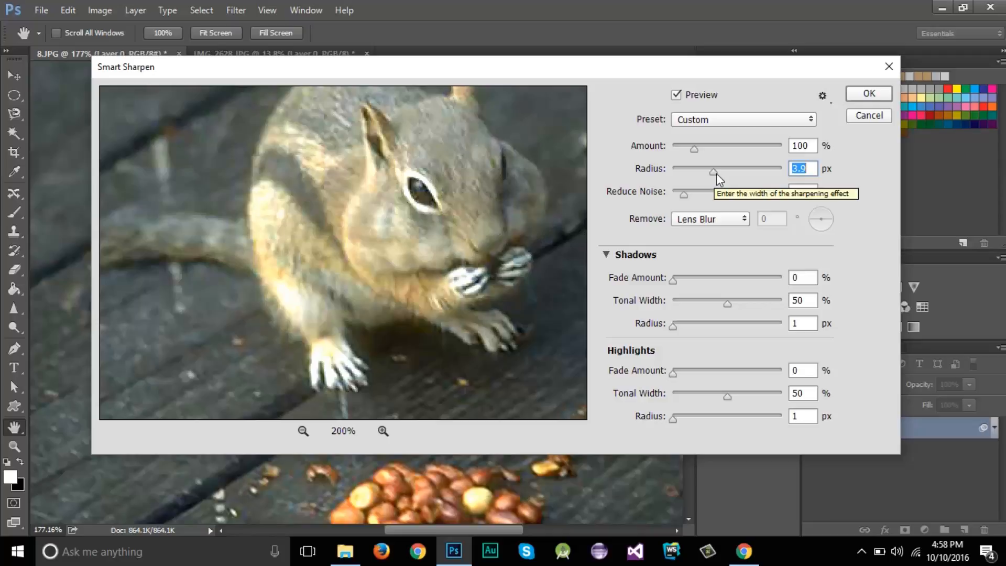
{"action": "left_click", "coordinate": [807, 170]}
{"action": "left_click_drag", "start_coordinate": [813, 167], "coordinate": [787, 165]}
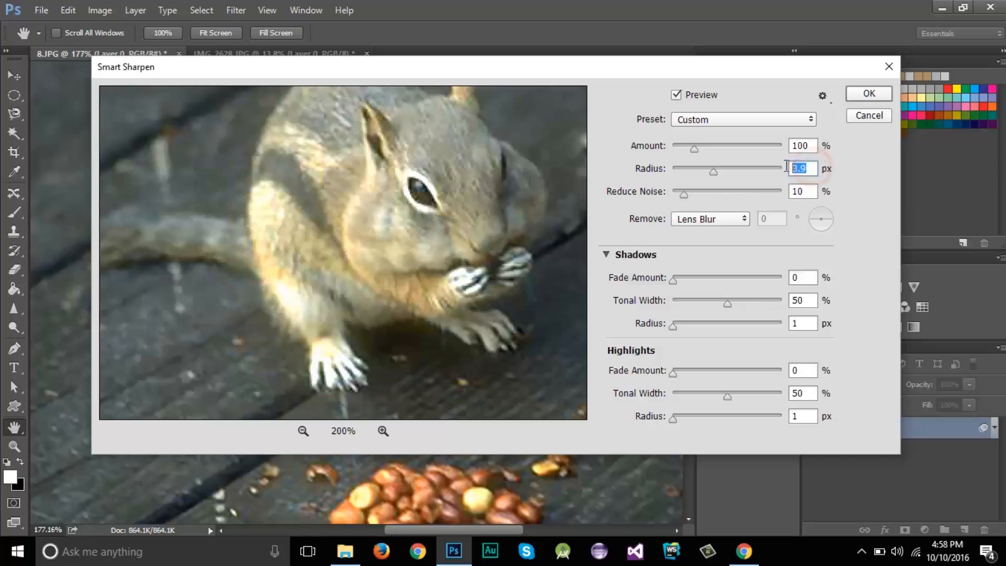
{"action": "left_click_drag", "start_coordinate": [715, 172], "coordinate": [723, 177]}
{"action": "left_click", "coordinate": [724, 177]}
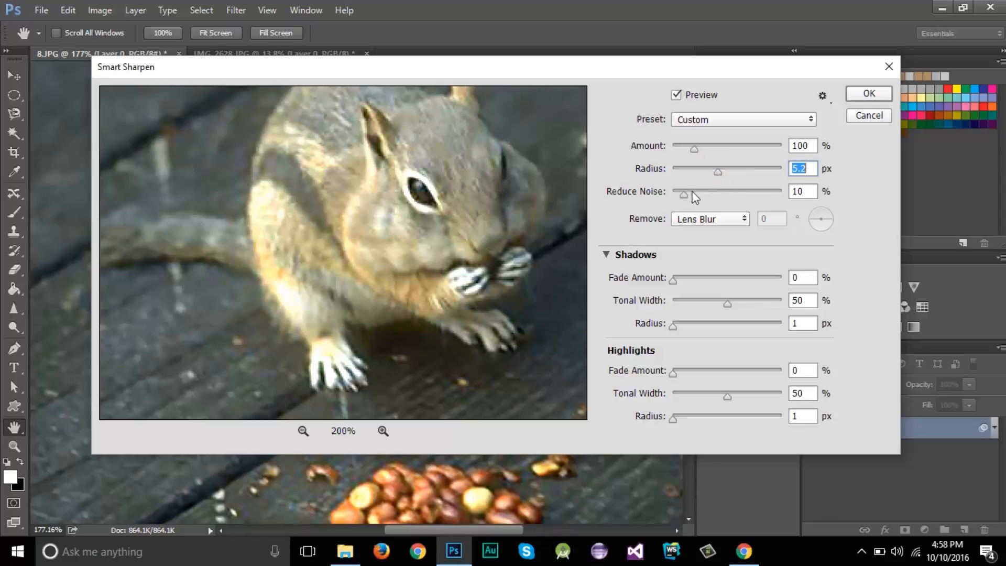
{"action": "left_click_drag", "start_coordinate": [684, 194], "coordinate": [763, 198]}
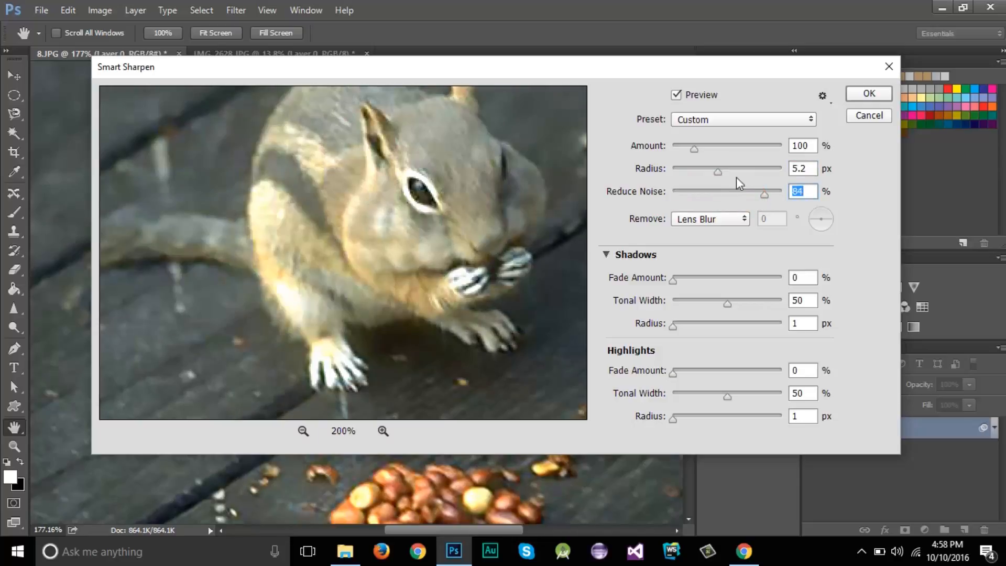
{"action": "left_click_drag", "start_coordinate": [722, 169], "coordinate": [717, 170]}
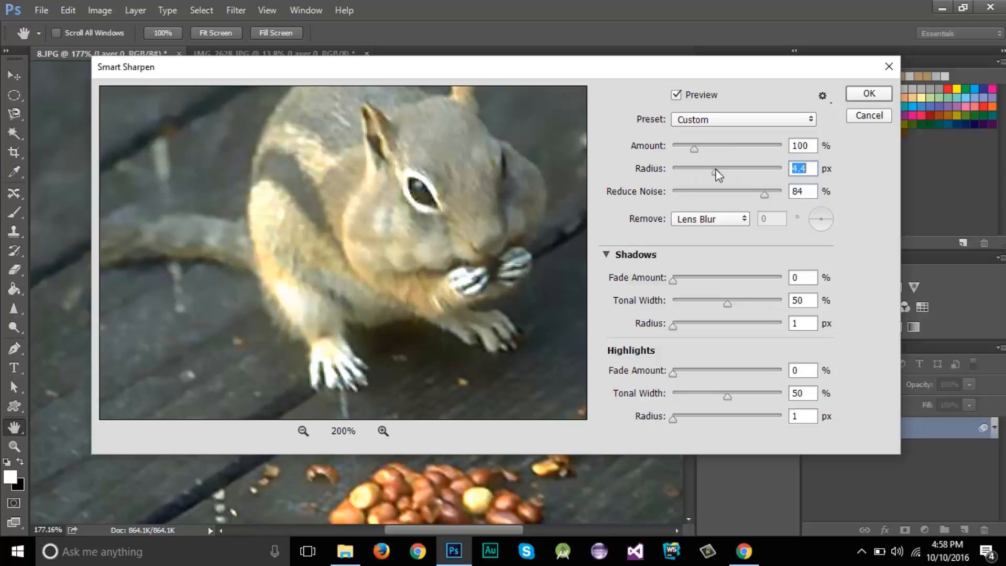
Compare the image with the filter preview off and on, and review the Shadows/Highlights, Remove and Preset options
{"action": "left_click", "coordinate": [674, 96]}
{"action": "left_click", "coordinate": [674, 96]}
{"action": "mouse_move", "coordinate": [539, 69]}
{"action": "left_mouse_down"}
{"action": "mouse_move", "coordinate": [817, 324]}
{"action": "mouse_move", "coordinate": [681, 341]}
{"action": "mouse_move", "coordinate": [640, 146]}
{"action": "mouse_move", "coordinate": [540, 58]}
{"action": "left_mouse_up"}
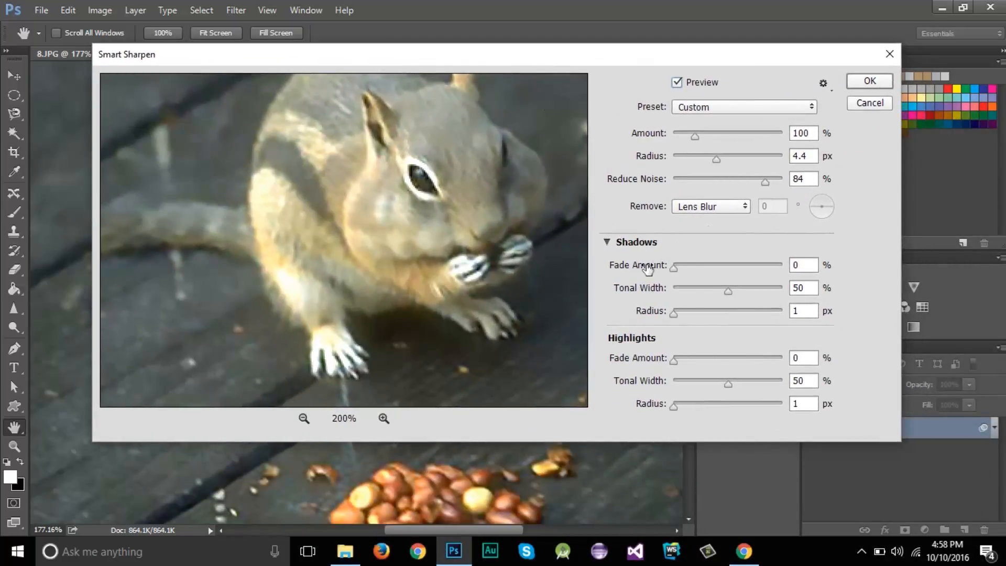
{"action": "left_click", "coordinate": [606, 242]}
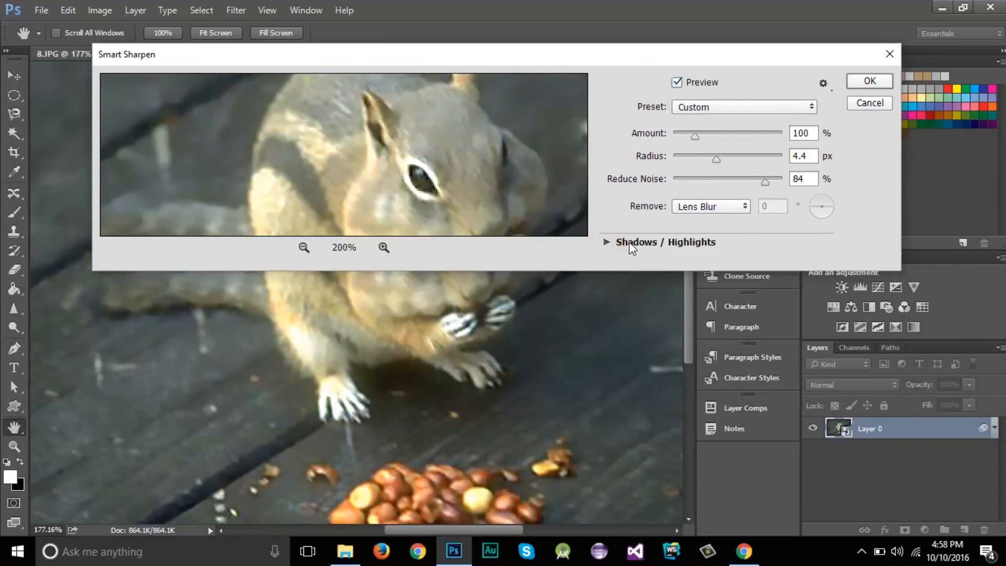
{"action": "left_click", "coordinate": [604, 241]}
{"action": "left_click", "coordinate": [741, 207]}
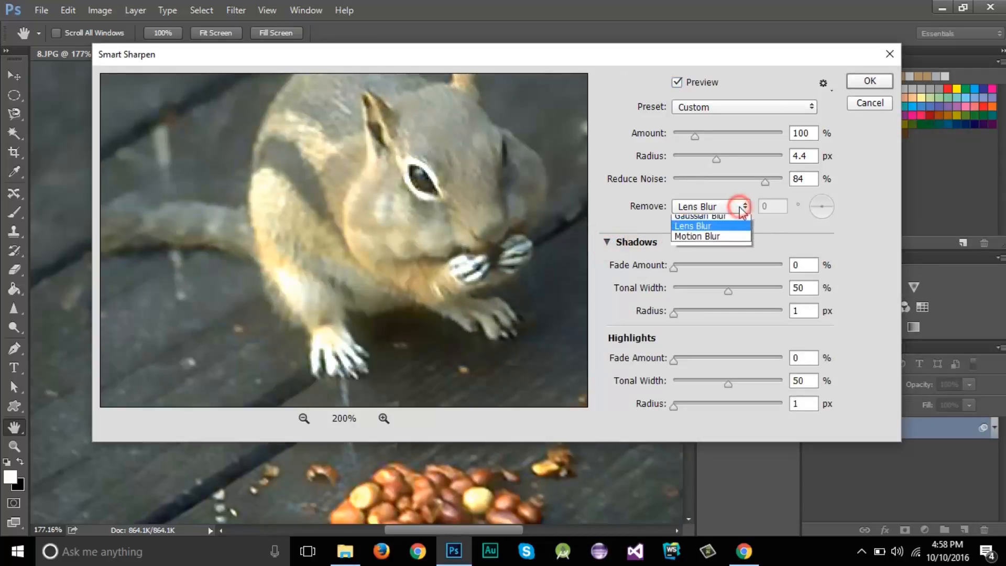
{"action": "left_click", "coordinate": [800, 229]}
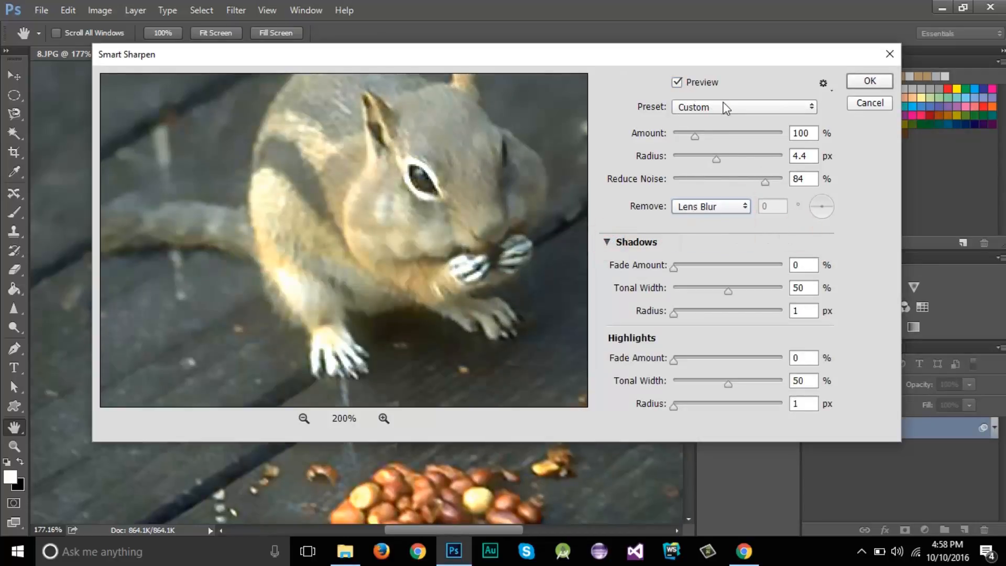
{"action": "left_click", "coordinate": [725, 107]}
{"action": "left_click", "coordinate": [776, 224]}
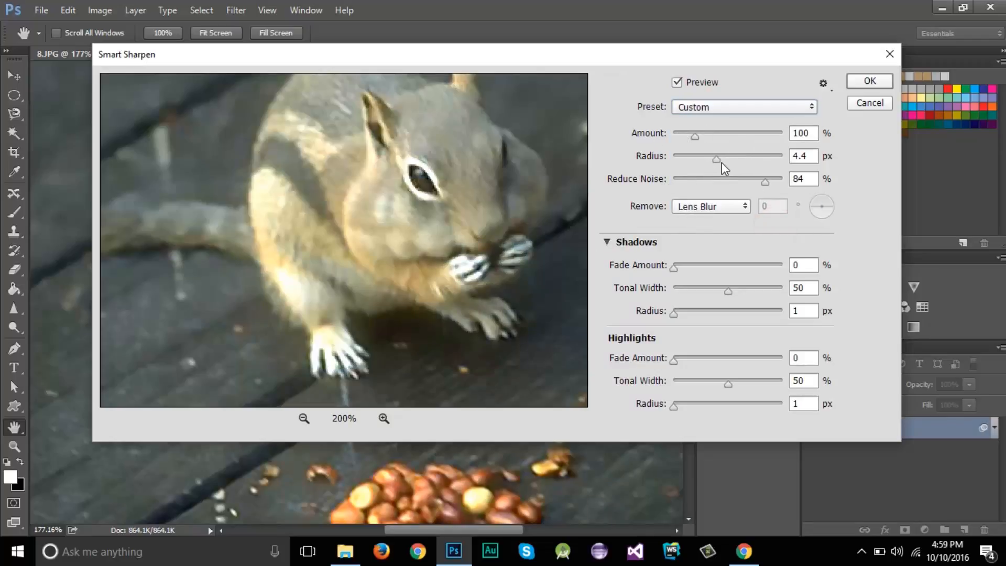
Apply the Smart Sharpen settings and compare the image with the smart filter hidden and shown
{"action": "left_click", "coordinate": [869, 81]}
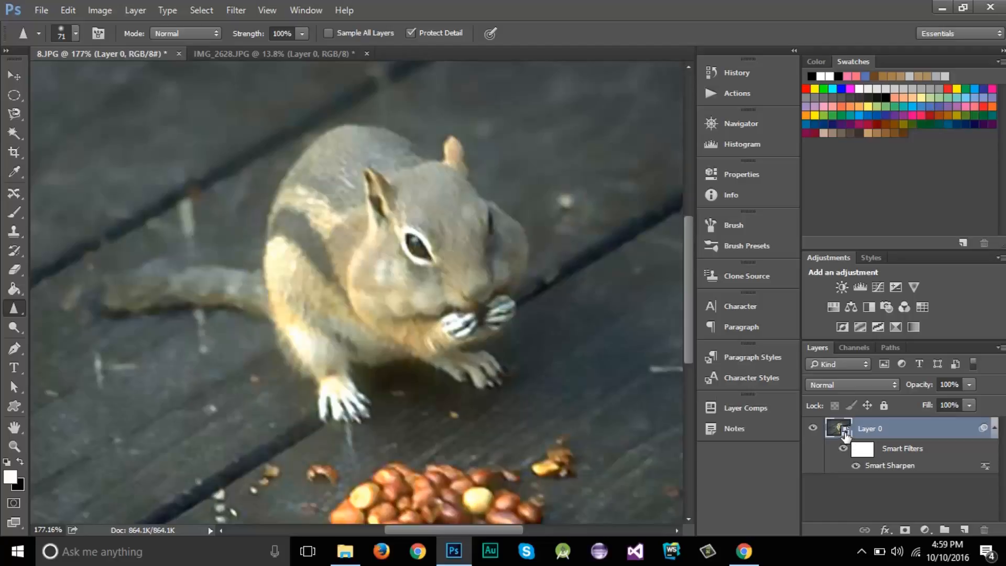
{"action": "left_click", "coordinate": [856, 467]}
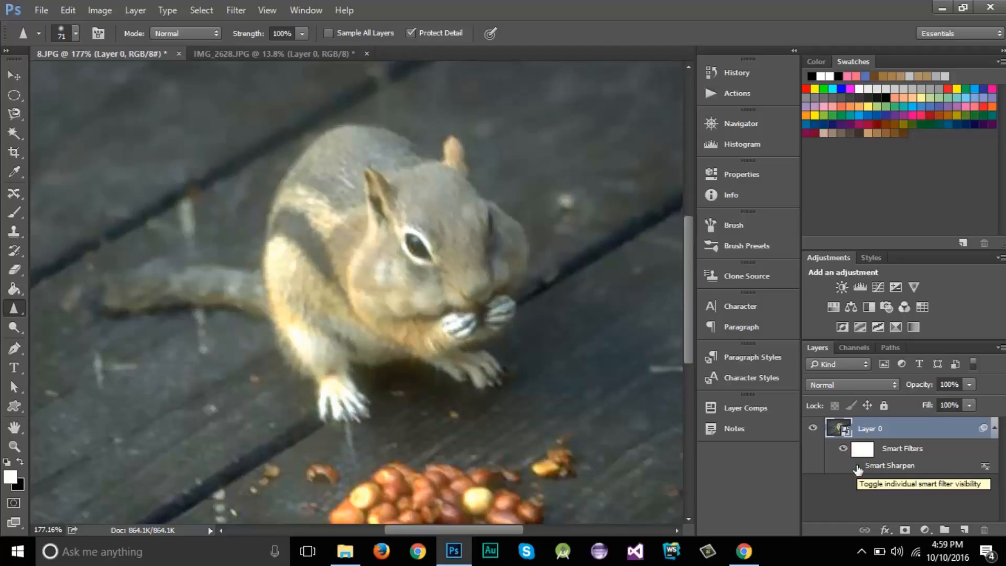
{"action": "left_click", "coordinate": [857, 466]}
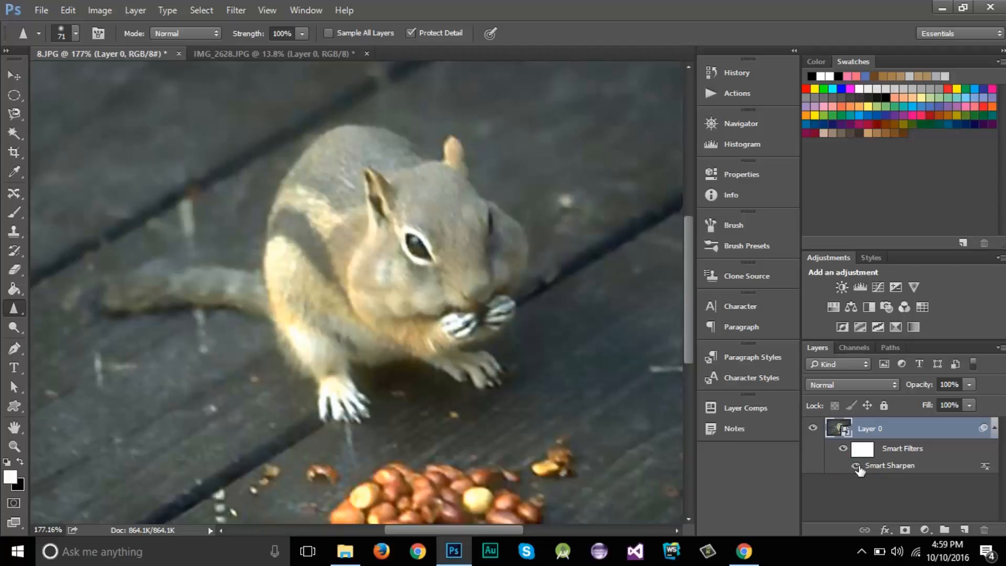
{"action": "left_click", "coordinate": [17, 313]}
{"action": "left_click", "coordinate": [671, 12]}
{"action": "left_click", "coordinate": [241, 10]}
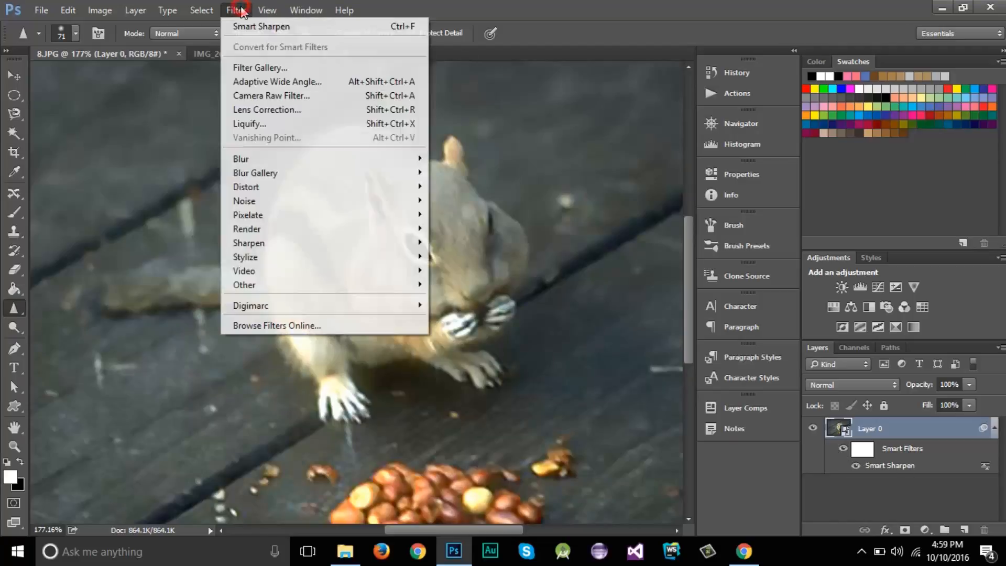
{"action": "mouse_move", "coordinate": [366, 243]}
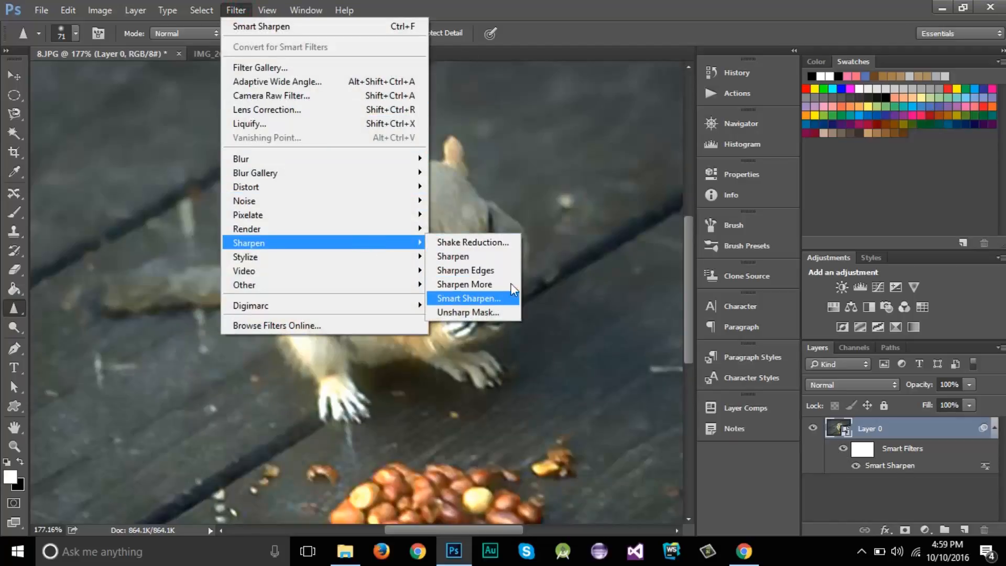
{"action": "left_click", "coordinate": [705, 12]}
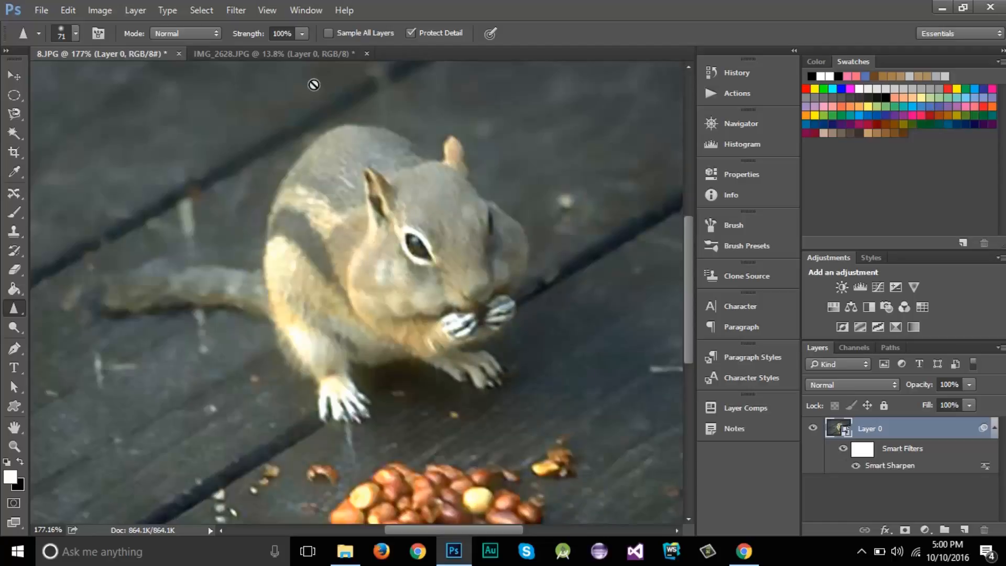
Switch to the IMG_2628.JPG photo, duplicate Layer 0, and make the copy the active layer
{"action": "left_click", "coordinate": [284, 55]}
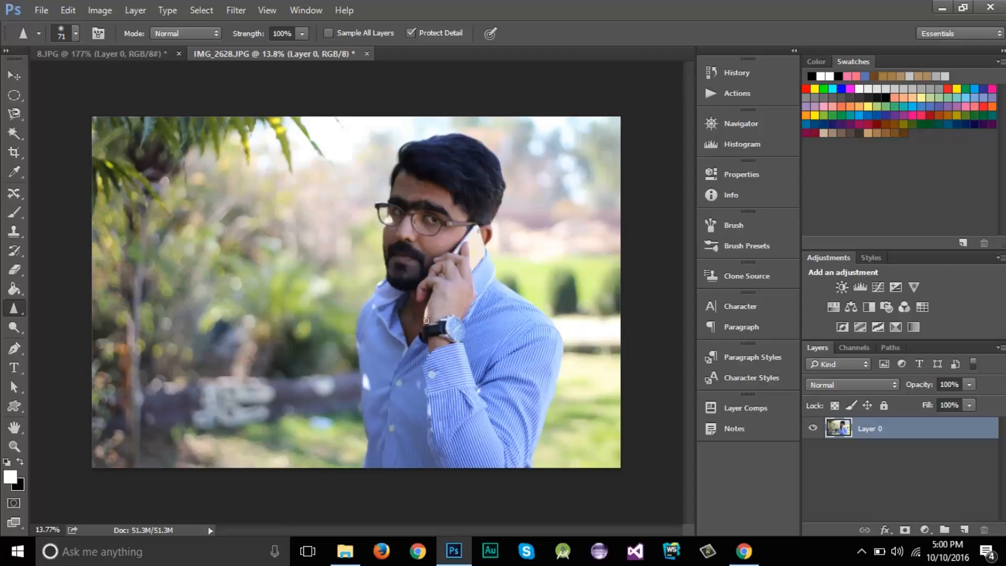
{"action": "left_click", "coordinate": [898, 456]}
{"action": "left_click", "coordinate": [884, 431]}
{"action": "key", "text": "ctrl+j"}
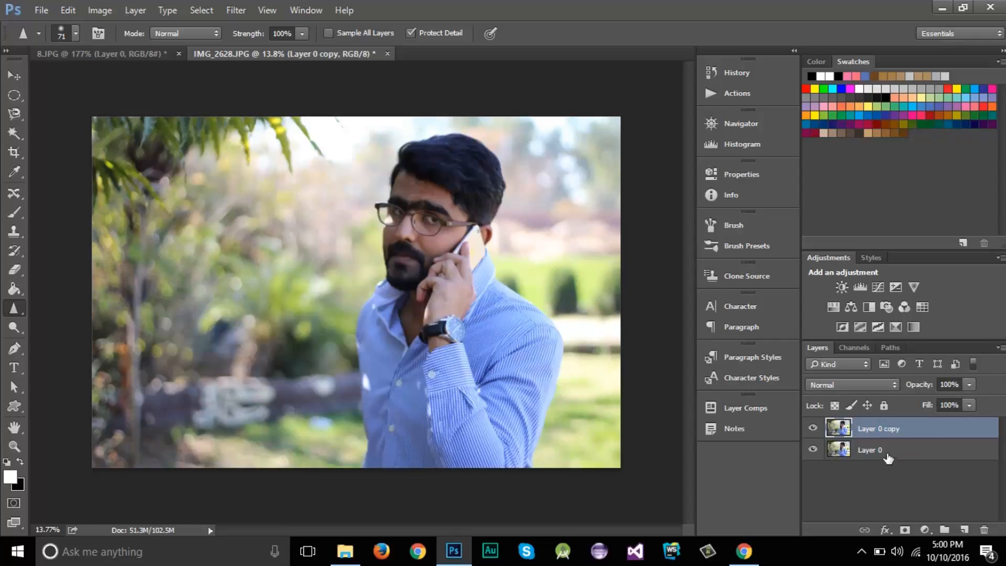
{"action": "left_click", "coordinate": [871, 450]}
{"action": "left_click", "coordinate": [871, 425]}
{"action": "left_click", "coordinate": [870, 449]}
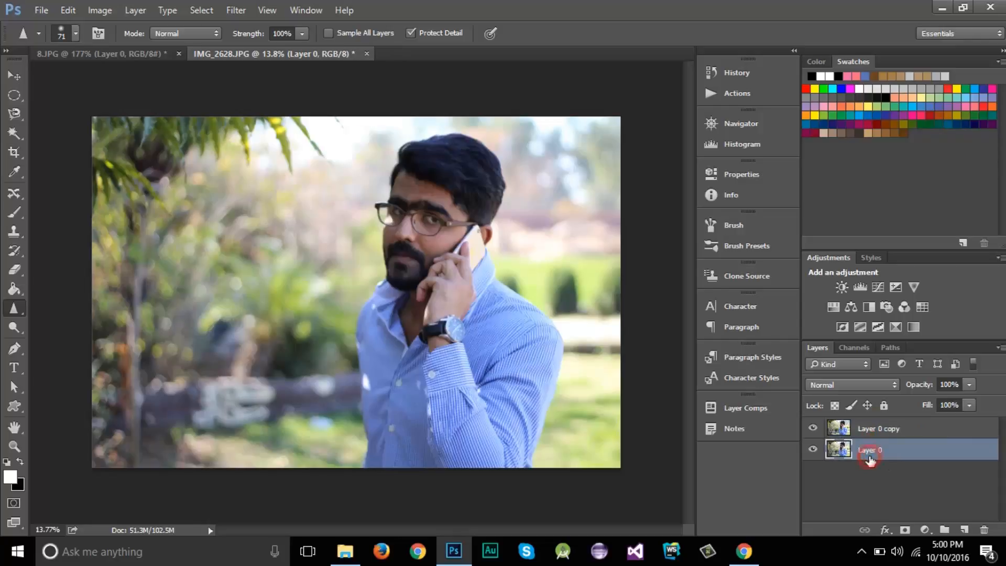
{"action": "left_click", "coordinate": [875, 433]}
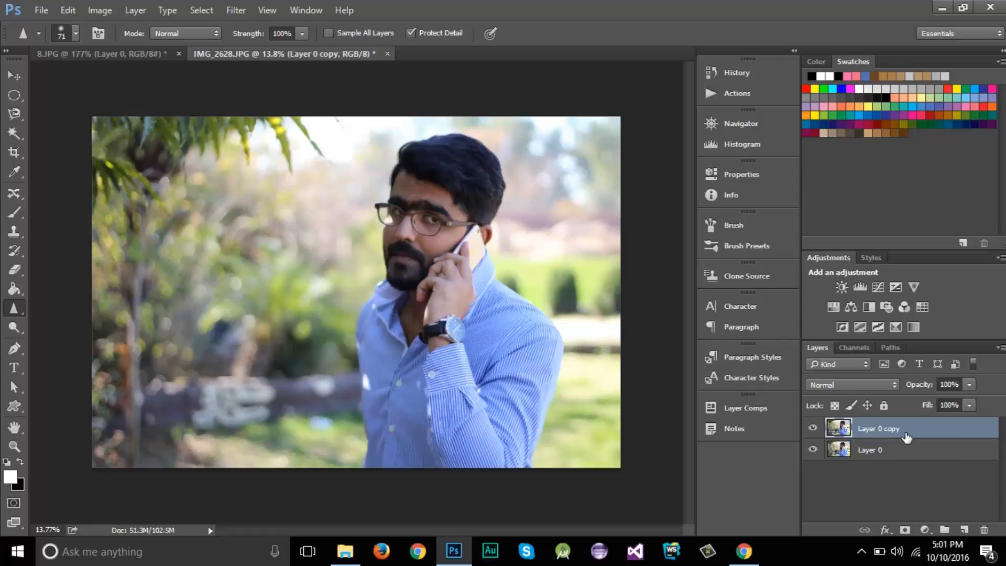
Select the in-focus man on the layer copy with Focus Area, and brush over the area by his ear to add it
{"action": "left_click", "coordinate": [200, 10]}
{"action": "left_click", "coordinate": [246, 165]}
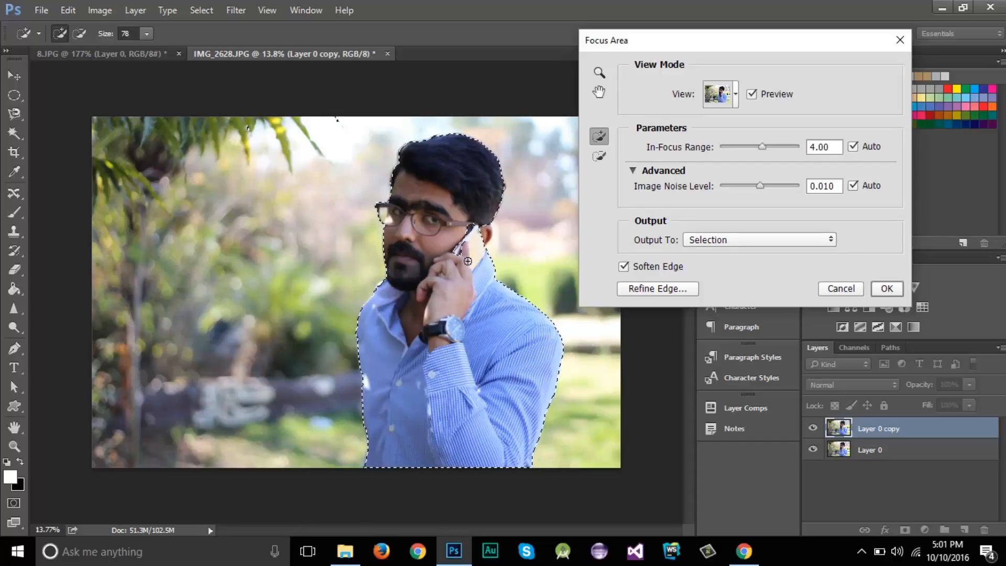
{"action": "scroll", "coordinate": [419, 262], "scroll_direction": "up", "scroll_amount": 3}
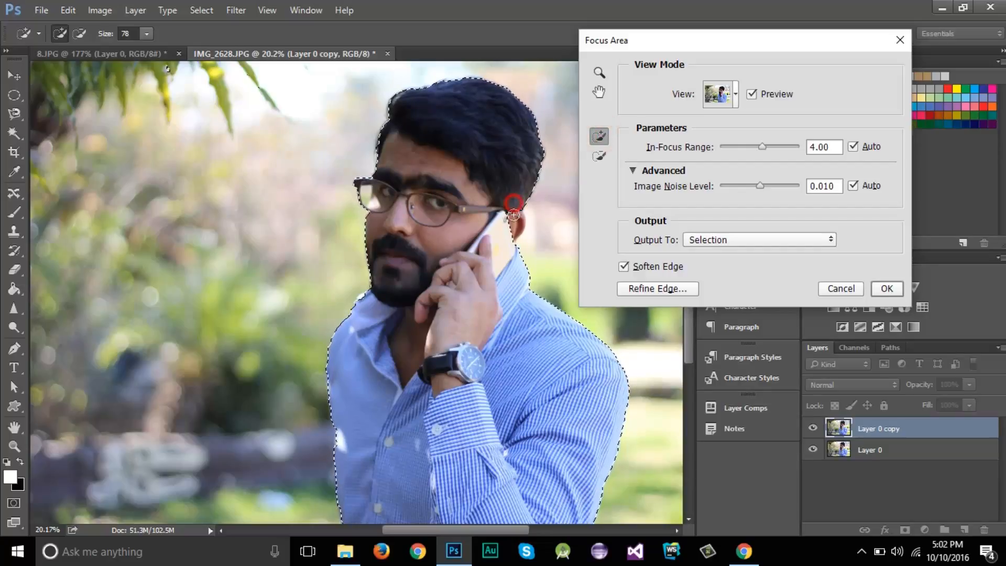
{"action": "left_click_drag", "start_coordinate": [513, 214], "coordinate": [503, 240]}
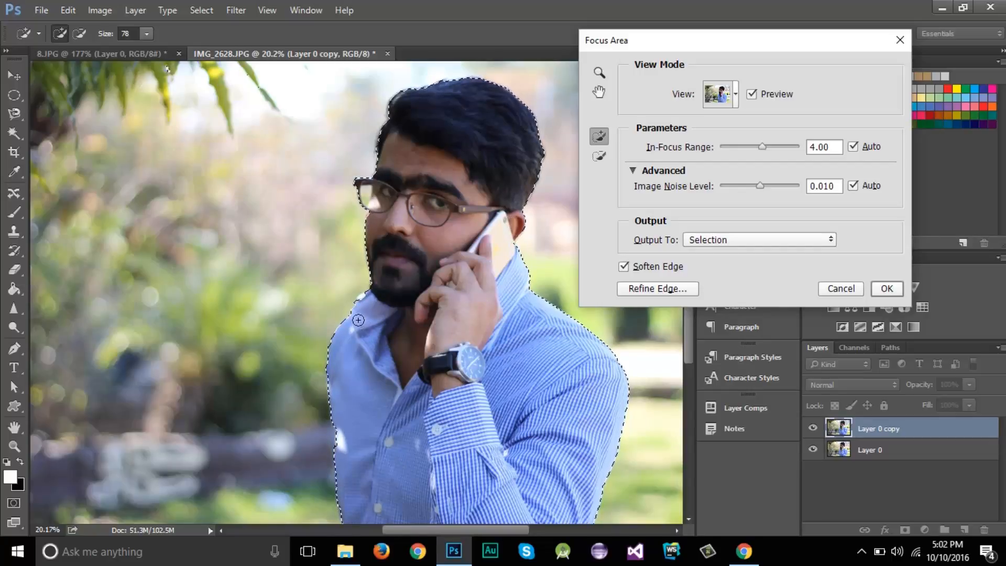
{"action": "scroll", "coordinate": [358, 320], "scroll_direction": "up", "scroll_amount": 3}
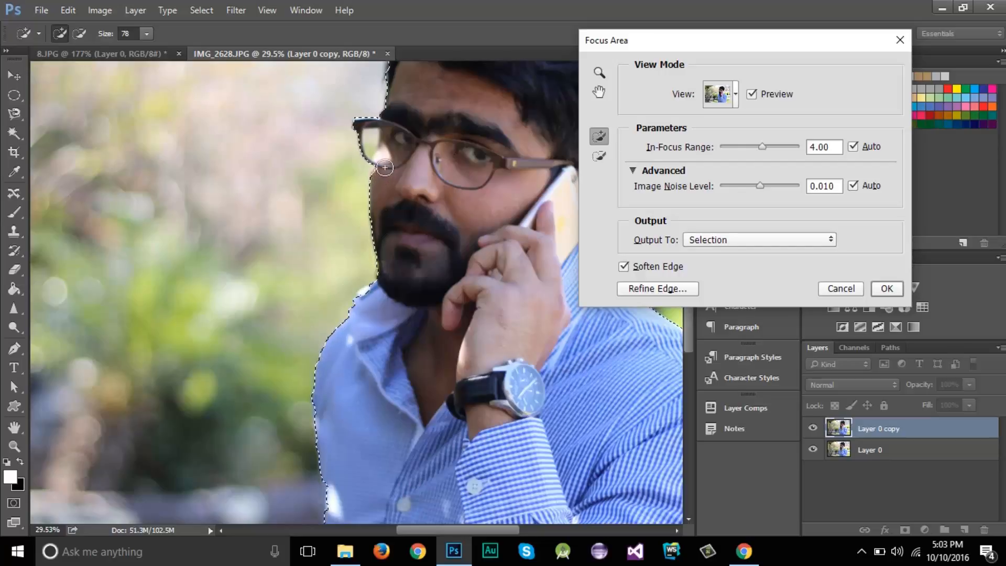
{"action": "scroll", "coordinate": [400, 352], "scroll_direction": "down", "scroll_amount": 2}
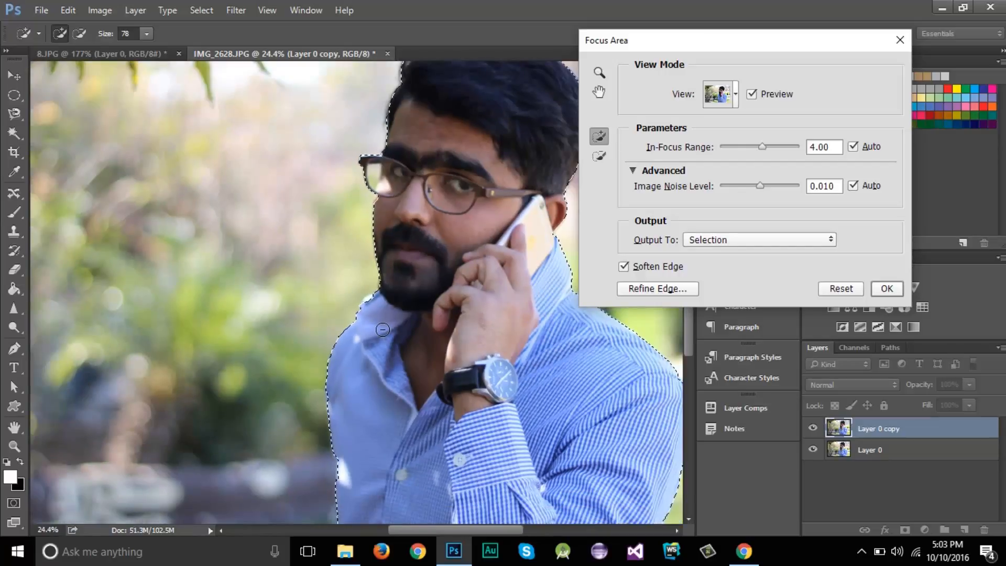
Start Refine Edge on the focus selection and set Smooth to 29, Radius to 6.1 px and Feather to 37.9 px
{"action": "left_click", "coordinate": [640, 290]}
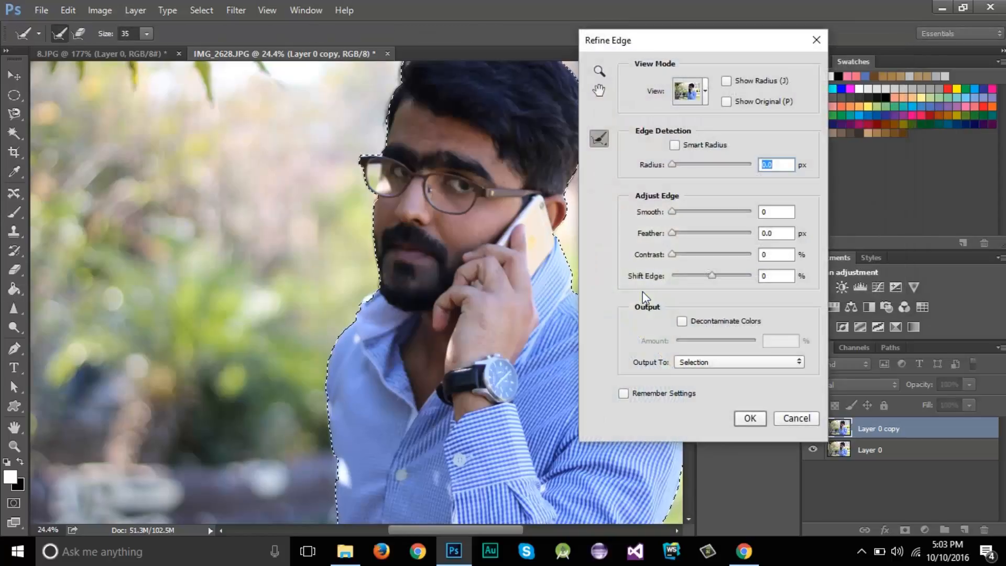
{"action": "left_click_drag", "start_coordinate": [672, 213], "coordinate": [680, 213]}
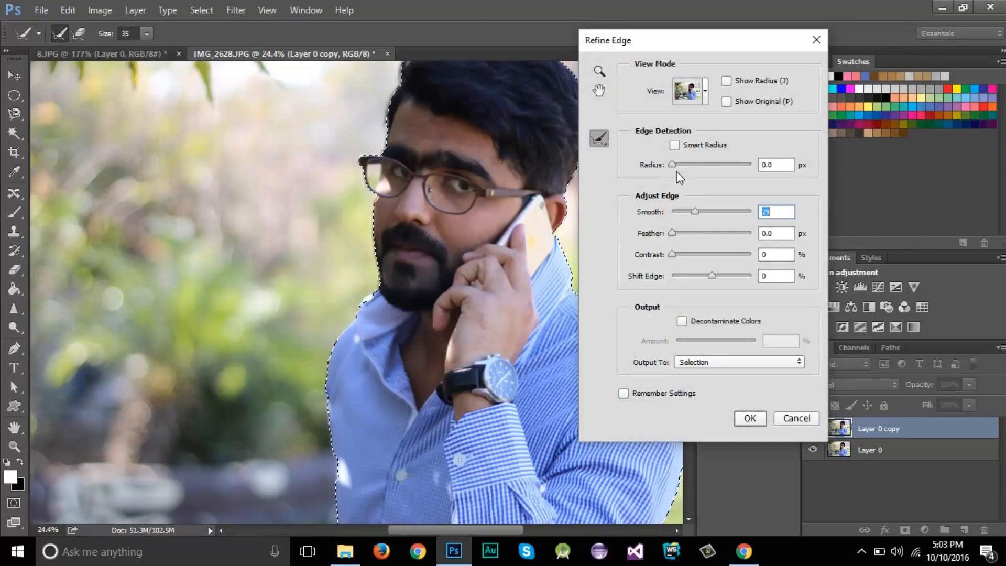
{"action": "left_click_drag", "start_coordinate": [676, 167], "coordinate": [697, 170]}
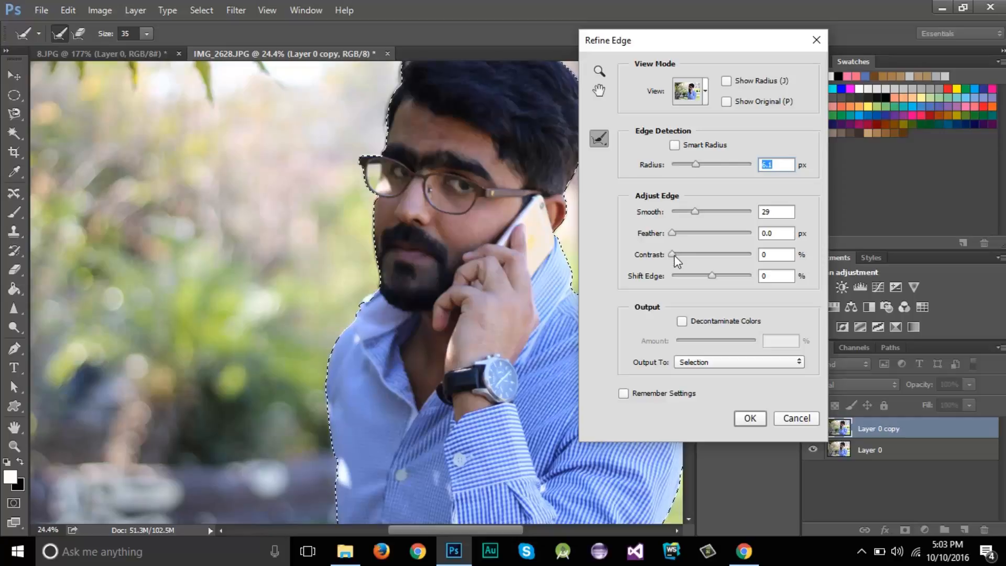
{"action": "left_click_drag", "start_coordinate": [673, 234], "coordinate": [713, 237]}
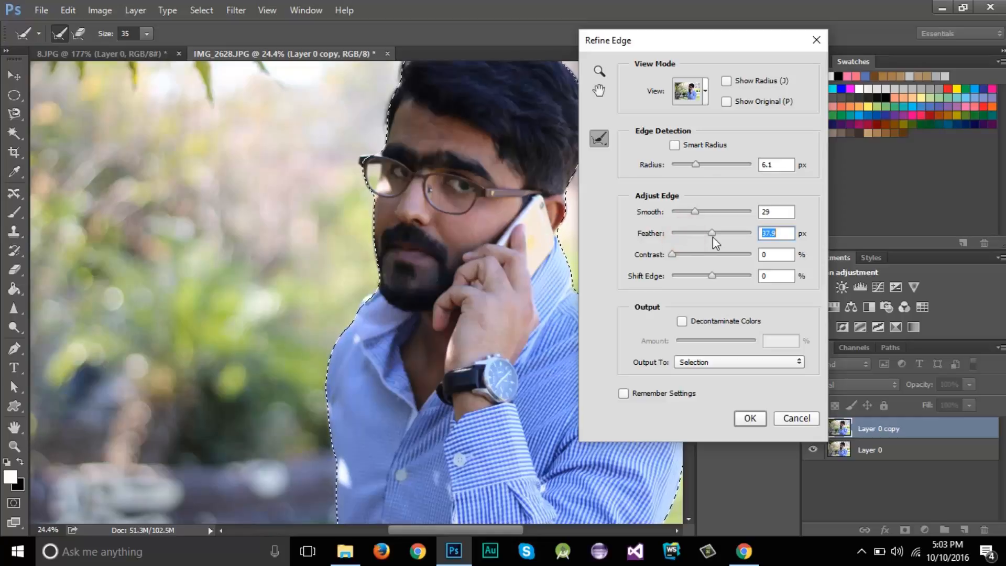
Set Feather to 32.9 px, Smooth to 31 and Shift Edge to -3%, and apply the refined selection
{"action": "key", "text": "alt"}
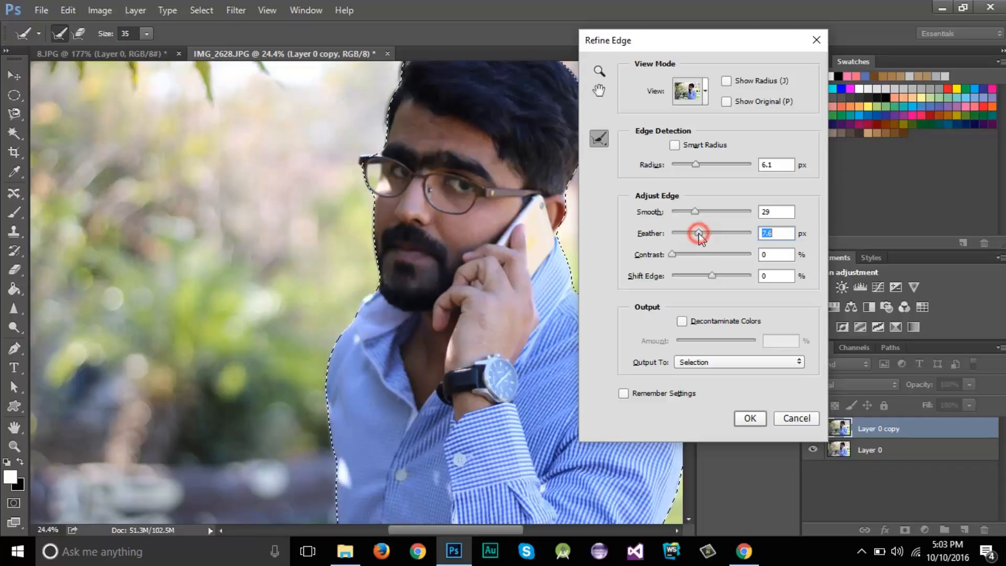
{"action": "left_click_drag", "start_coordinate": [703, 232], "coordinate": [696, 210]}
{"action": "left_click", "coordinate": [693, 210]}
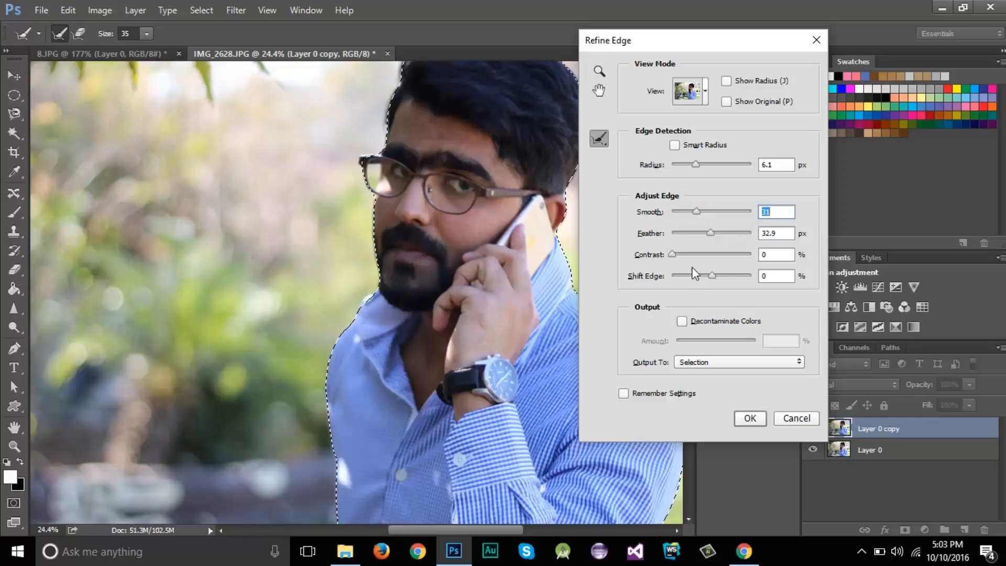
{"action": "left_click", "coordinate": [718, 276]}
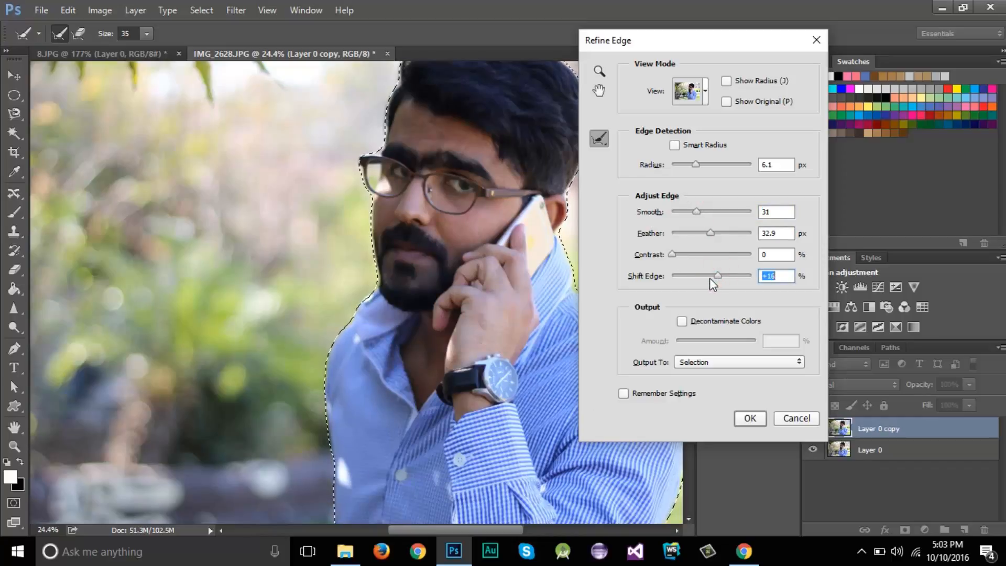
{"action": "left_click", "coordinate": [710, 274]}
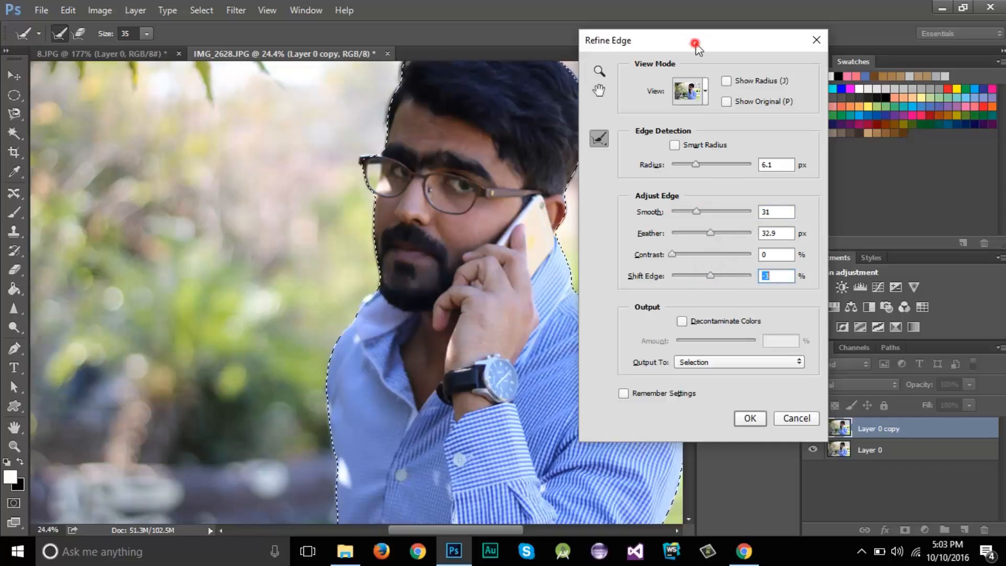
{"action": "left_click_drag", "start_coordinate": [697, 40], "coordinate": [709, 41]}
{"action": "left_click", "coordinate": [753, 418]}
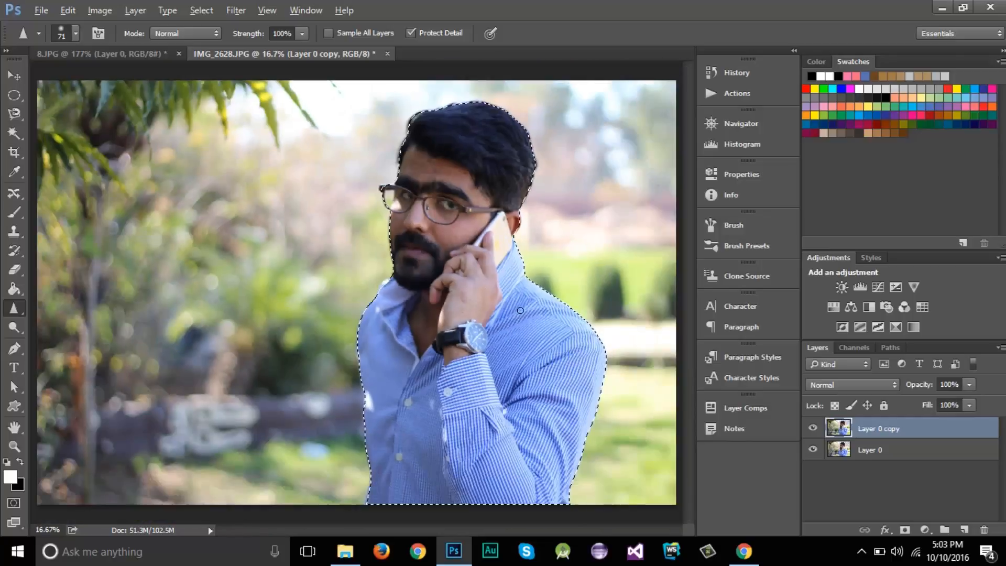
Convert the Layer 0 copy to a smart object with the man still selected
{"action": "scroll", "coordinate": [516, 310], "scroll_direction": "down", "scroll_amount": 2}
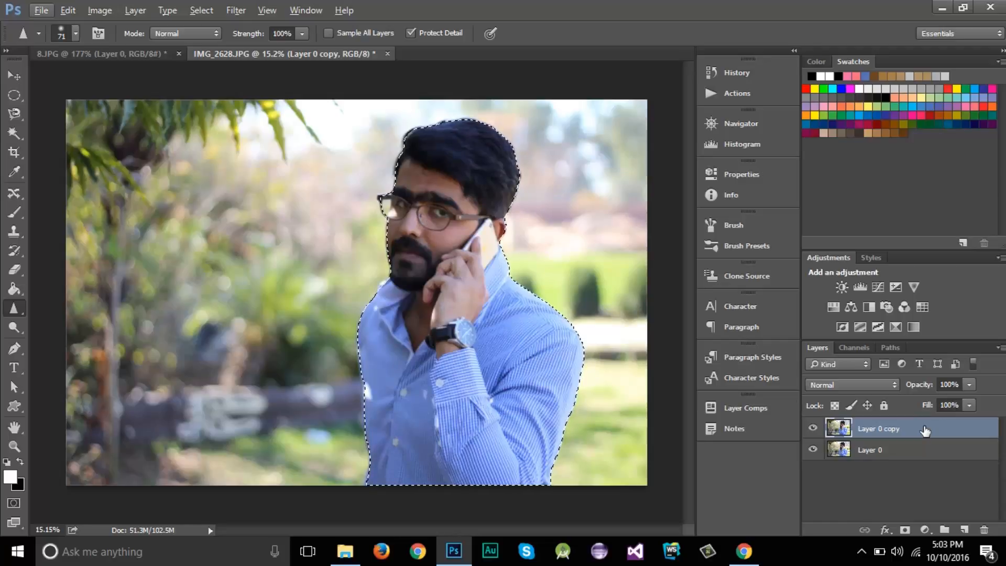
{"action": "right_click", "coordinate": [849, 432]}
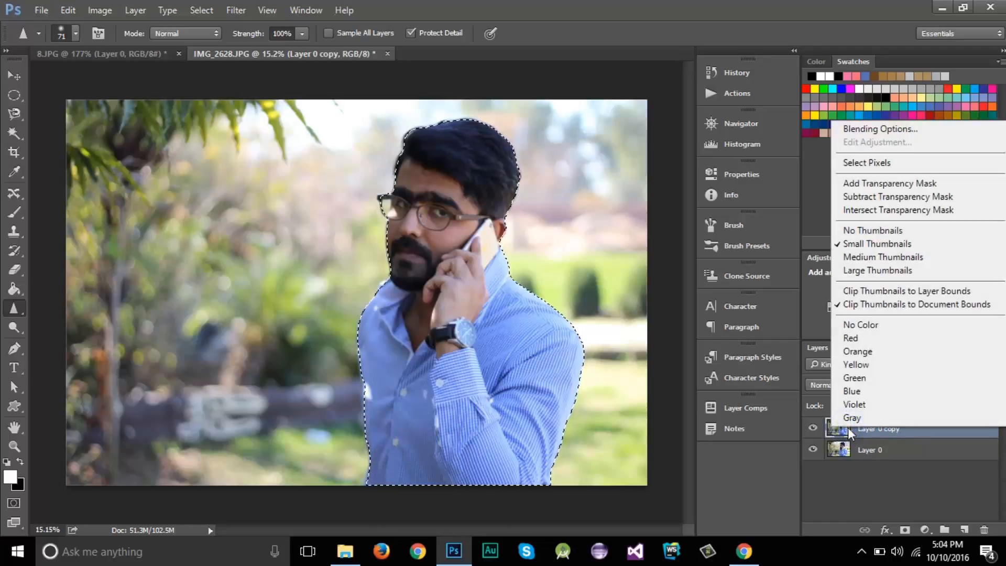
{"action": "left_click", "coordinate": [909, 435]}
{"action": "right_click", "coordinate": [882, 433]}
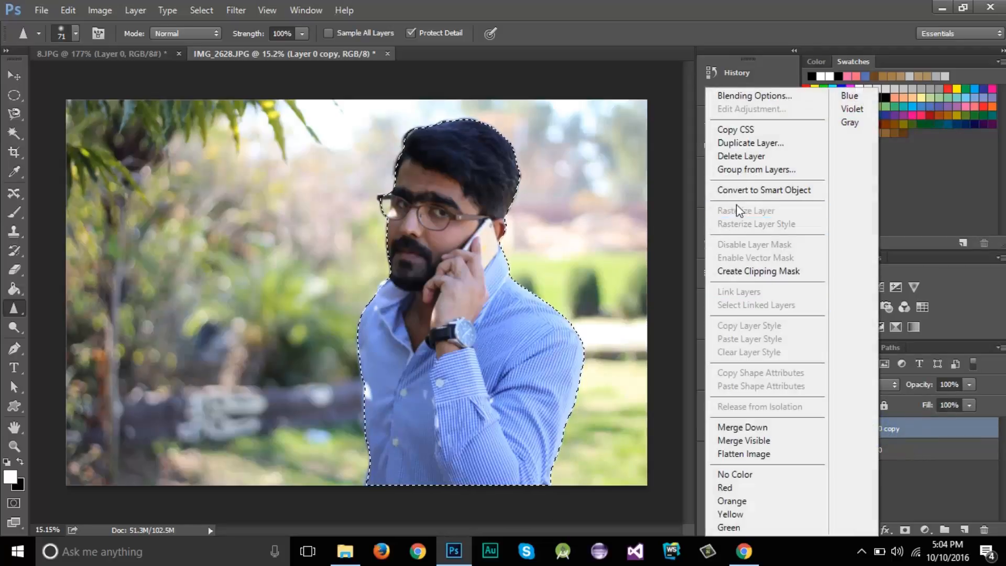
{"action": "left_click", "coordinate": [758, 194]}
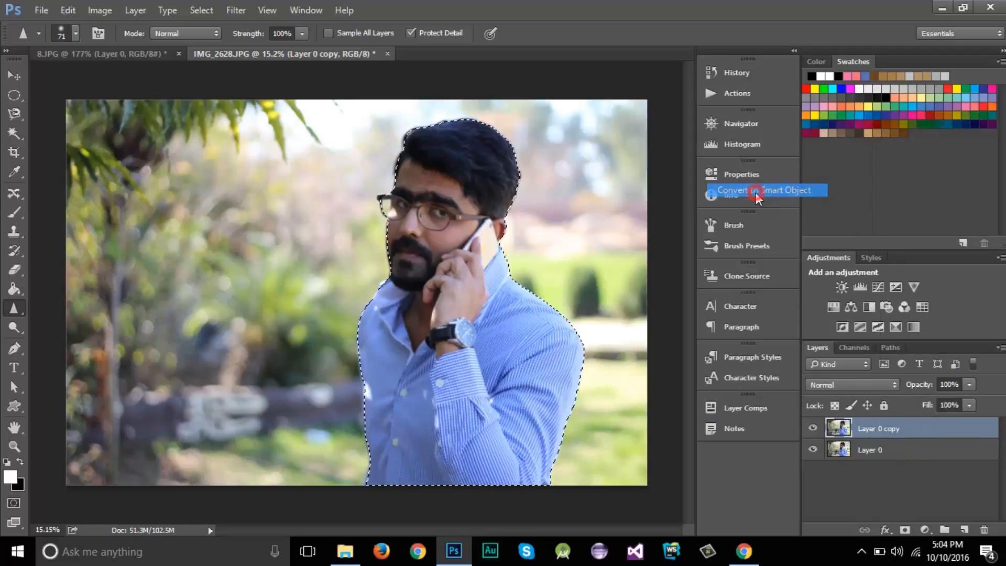
Start the Smart Sharpen filter on the smart object and set its preview to 33%, centred on the man's face and hand
{"action": "left_click", "coordinate": [223, 11]}
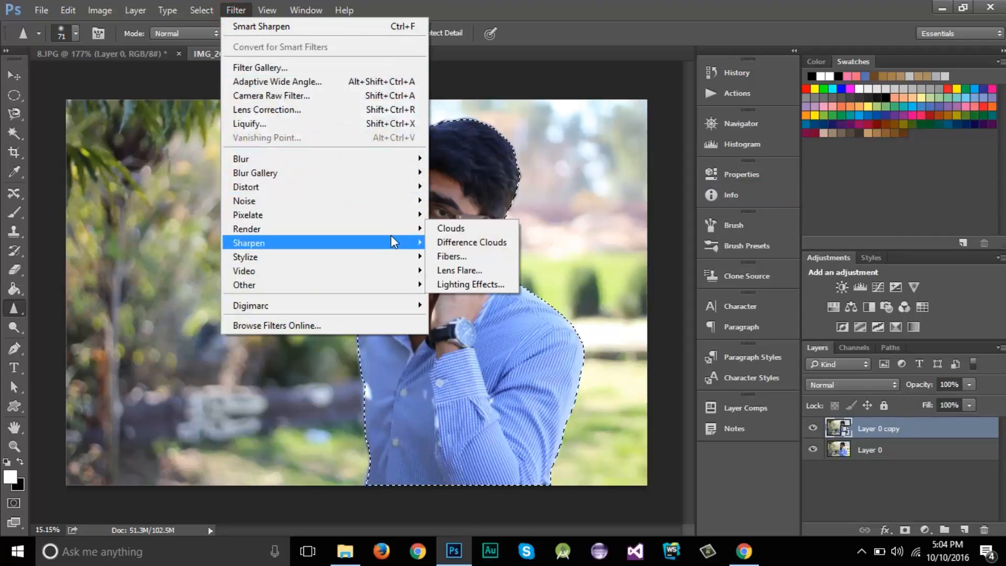
{"action": "left_click", "coordinate": [482, 298]}
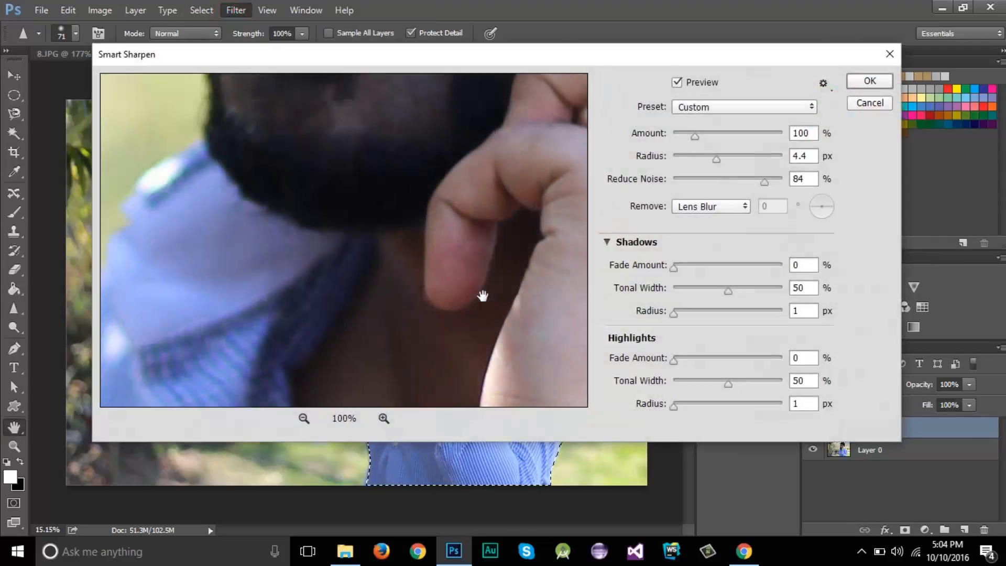
{"action": "left_click", "coordinate": [643, 54]}
{"action": "left_click_drag", "start_coordinate": [652, 62], "coordinate": [686, 79]}
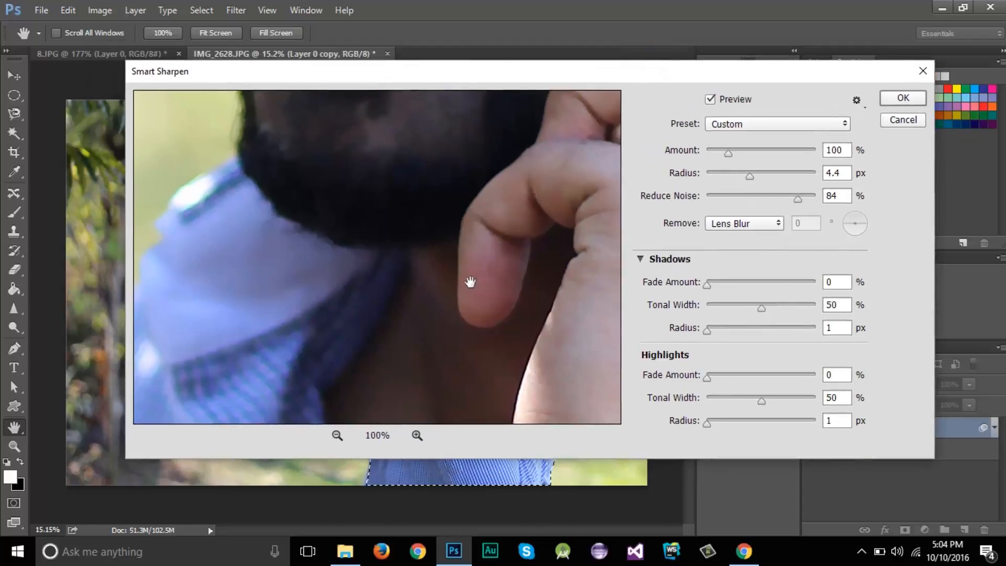
{"action": "left_click_drag", "start_coordinate": [467, 198], "coordinate": [449, 382]}
{"action": "scroll", "coordinate": [416, 292], "scroll_direction": "down", "scroll_amount": 1}
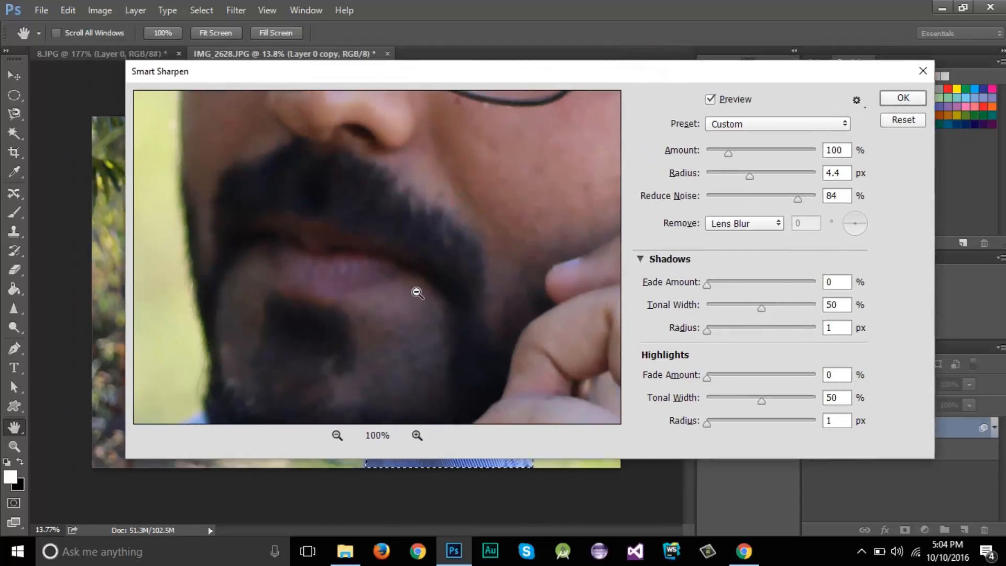
{"action": "left_click", "coordinate": [338, 436]}
{"action": "left_click", "coordinate": [338, 435]}
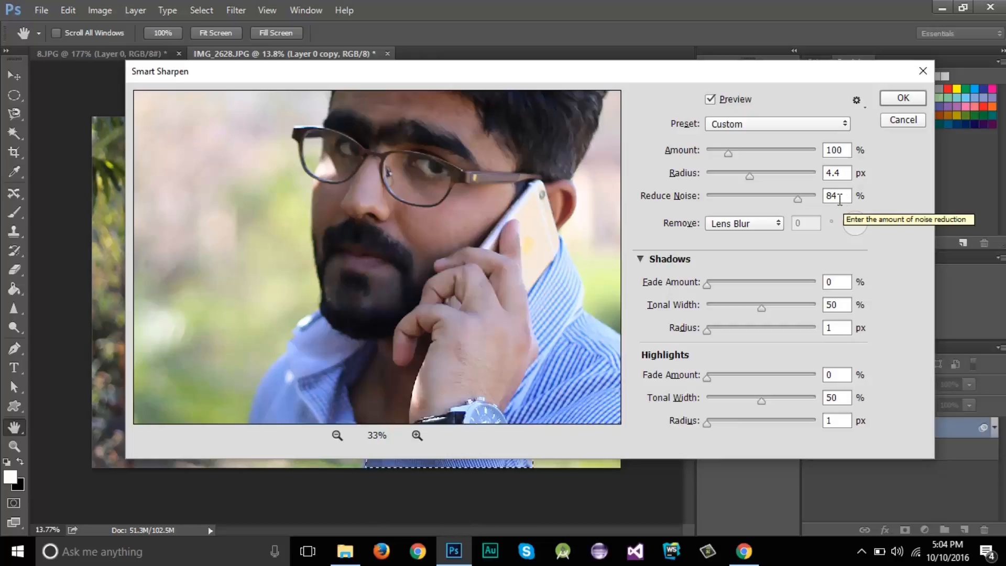
Set Reduce Noise to 58%, Amount to 156% and Radius to 9.1 px, and apply Smart Sharpen
{"action": "left_click", "coordinate": [768, 198]}
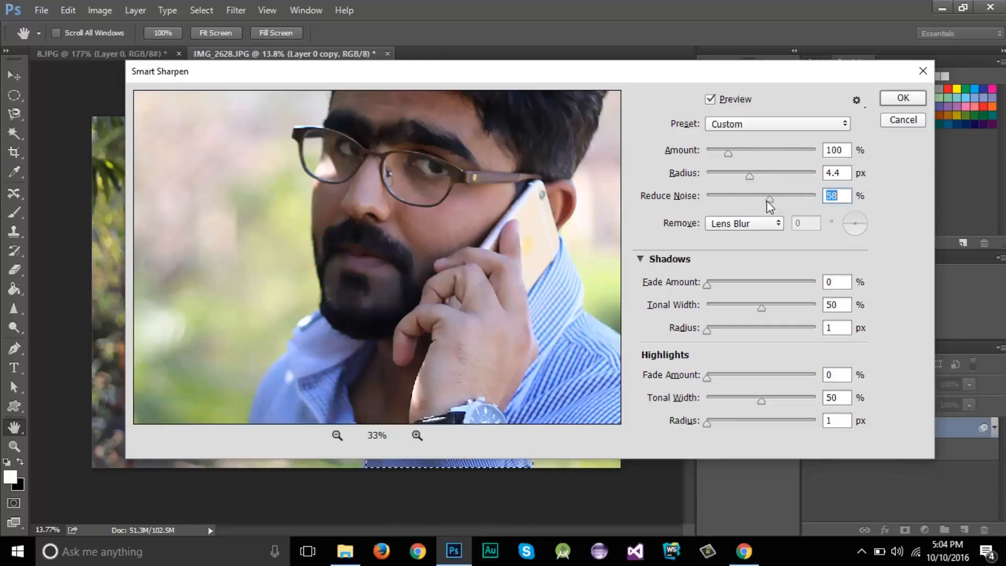
{"action": "left_click", "coordinate": [741, 152]}
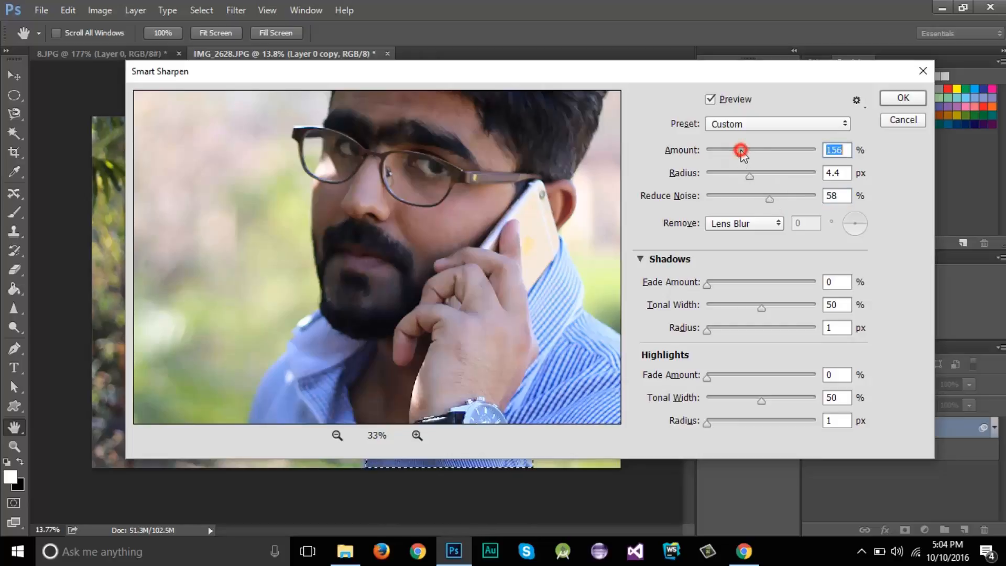
{"action": "left_click", "coordinate": [757, 173]}
{"action": "left_click", "coordinate": [768, 173]}
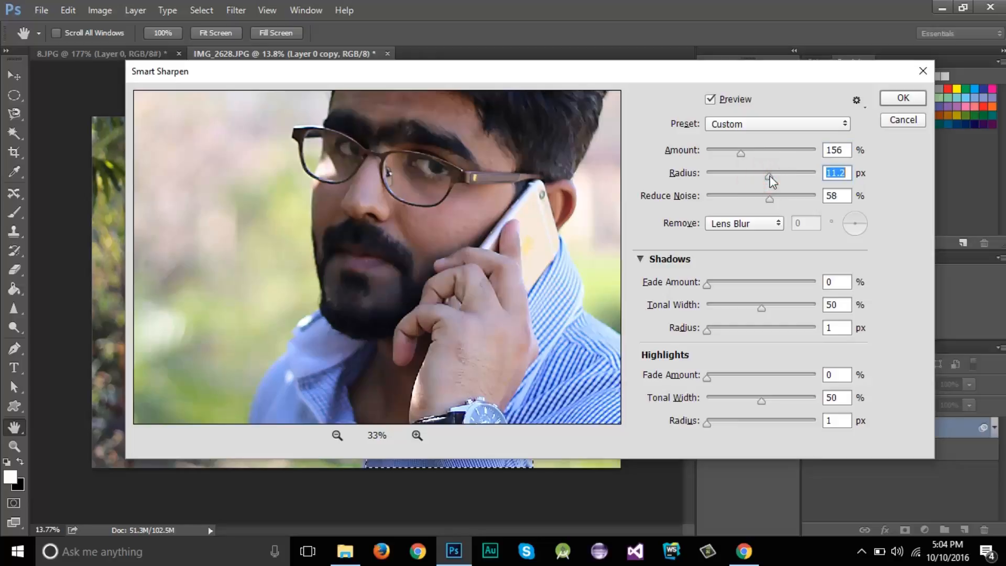
{"action": "left_click", "coordinate": [763, 174]}
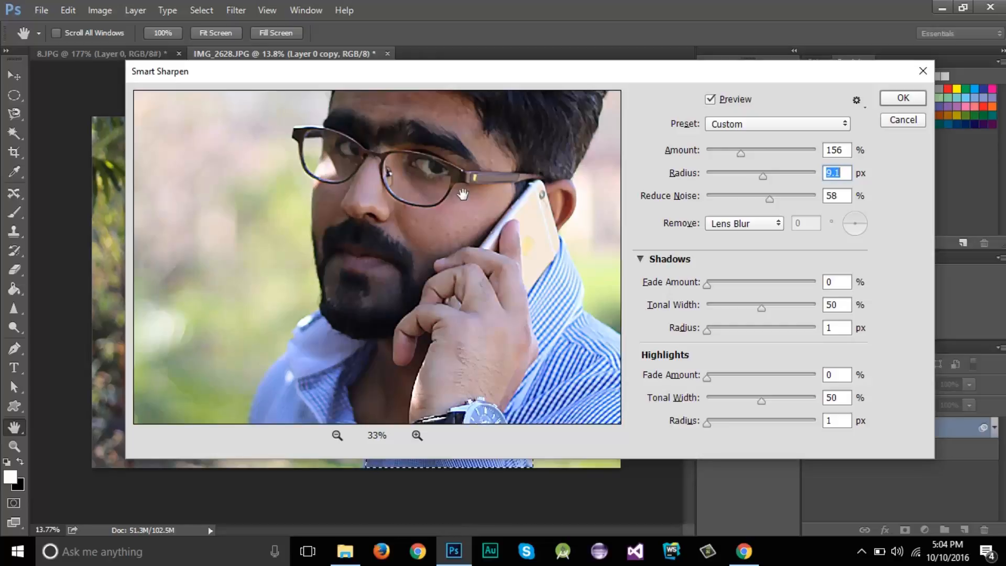
{"action": "left_click_drag", "start_coordinate": [468, 73], "coordinate": [467, 95]}
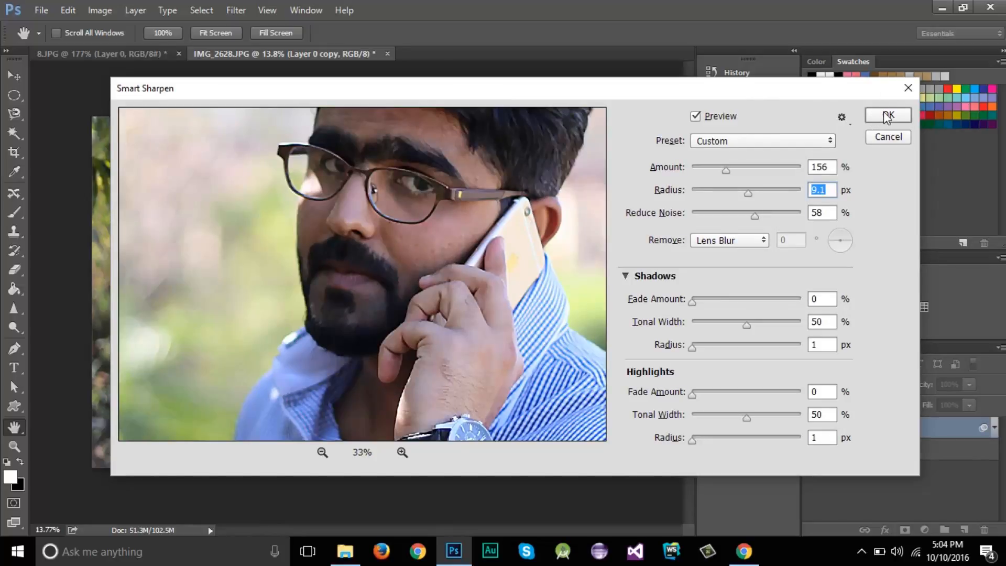
{"action": "left_click_drag", "start_coordinate": [681, 92], "coordinate": [646, 62]}
{"action": "left_click", "coordinate": [850, 84]}
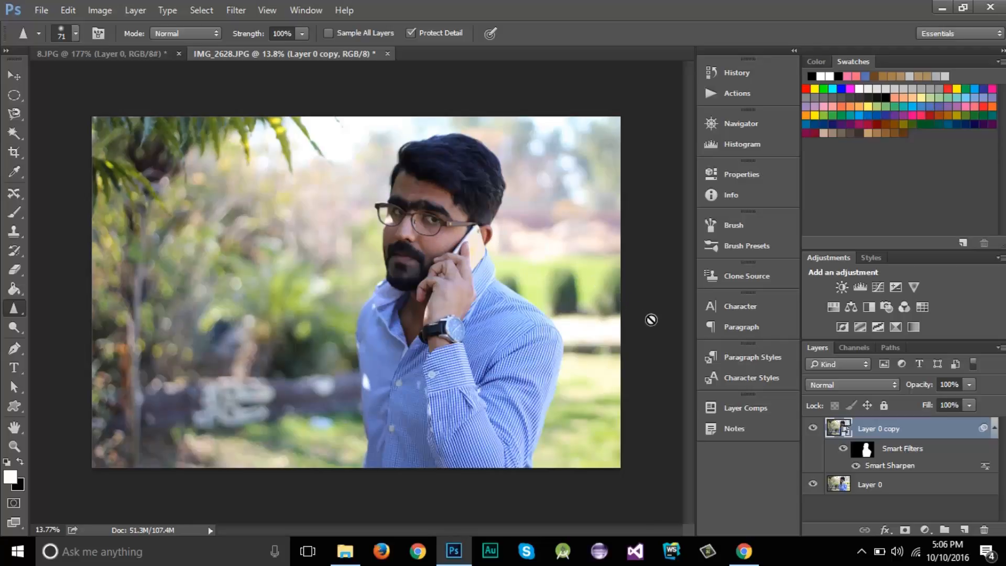
Switch to the Brush tool
{"action": "left_click", "coordinate": [16, 195]}
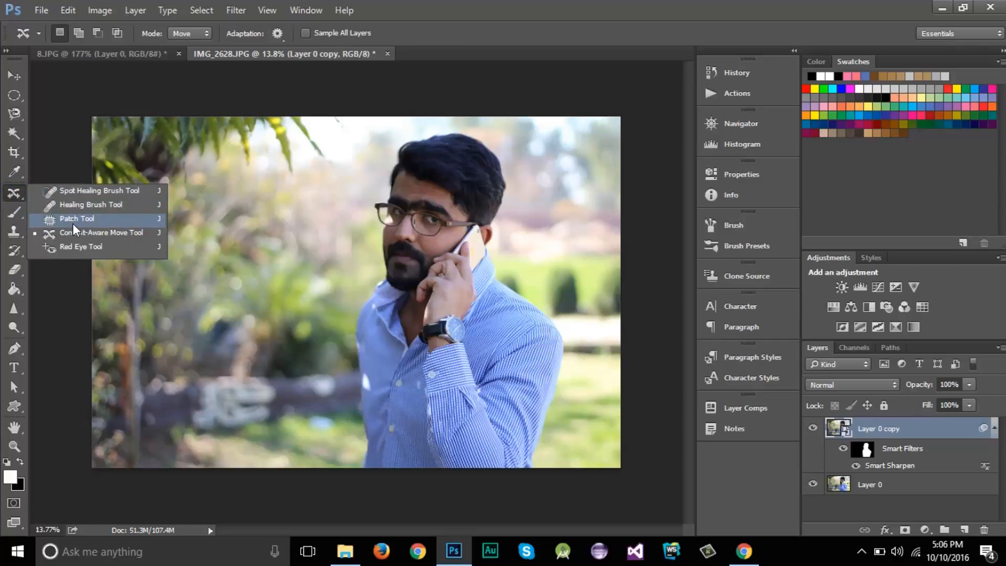
{"action": "left_click", "coordinate": [14, 212]}
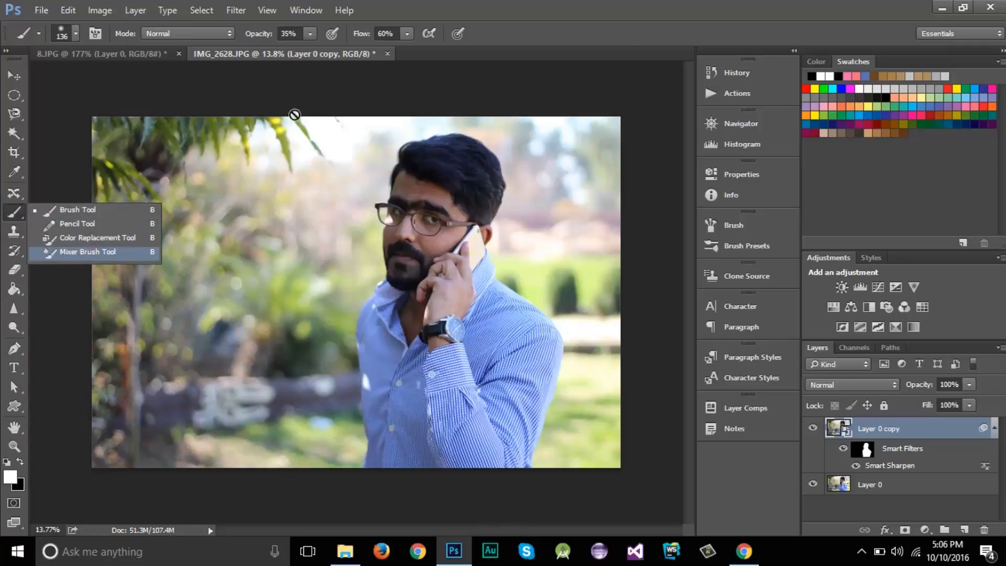
{"action": "left_click", "coordinate": [630, 24]}
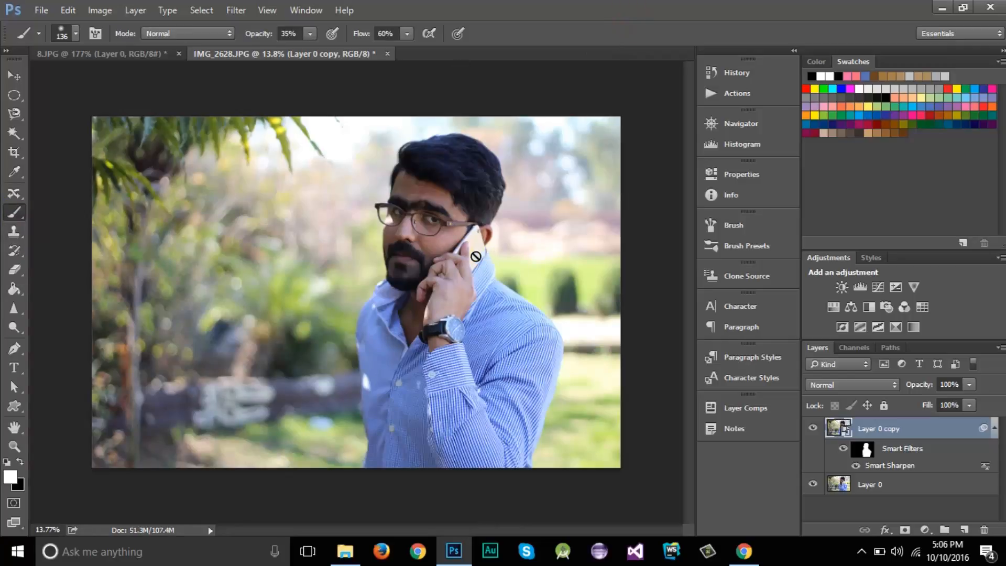